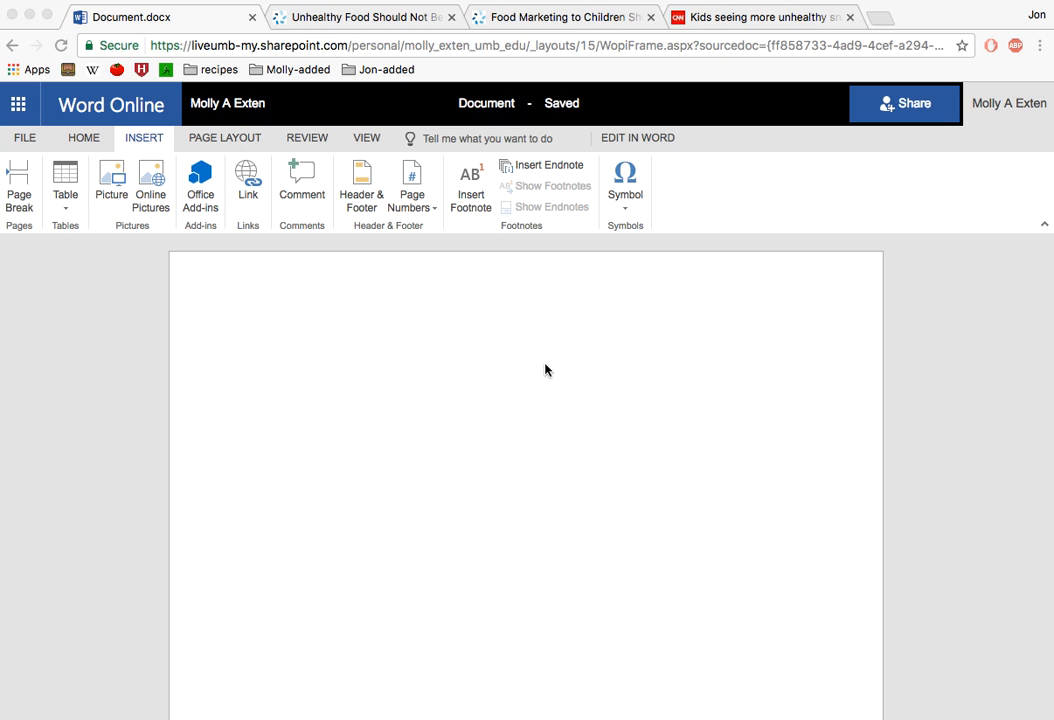
# Fill the blank page with repeated "Blah blah blah." placeholder sentences and insert a page break after them
pyautogui.click(520, 365)
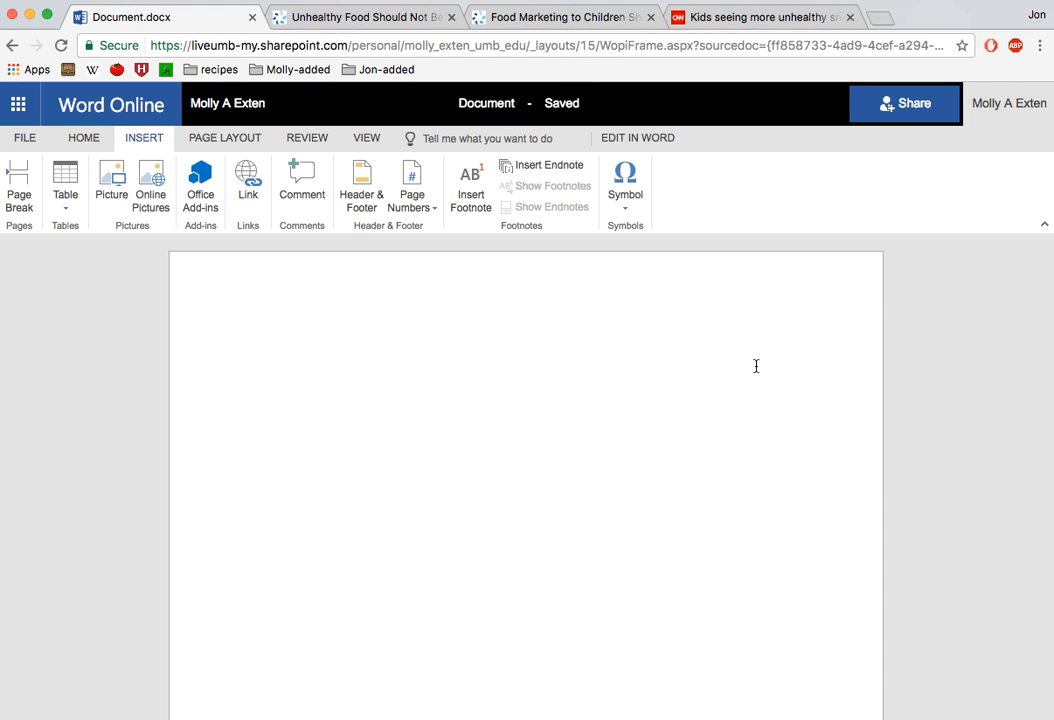
pyautogui.write('Blah blah blah. Blah blah blah. Blah blah blah. Blah blah blah. Blah blah blah. Blah blah blah. Blah blah blah. Blah blah blah. Blah blah blah. Blah blah blah.')
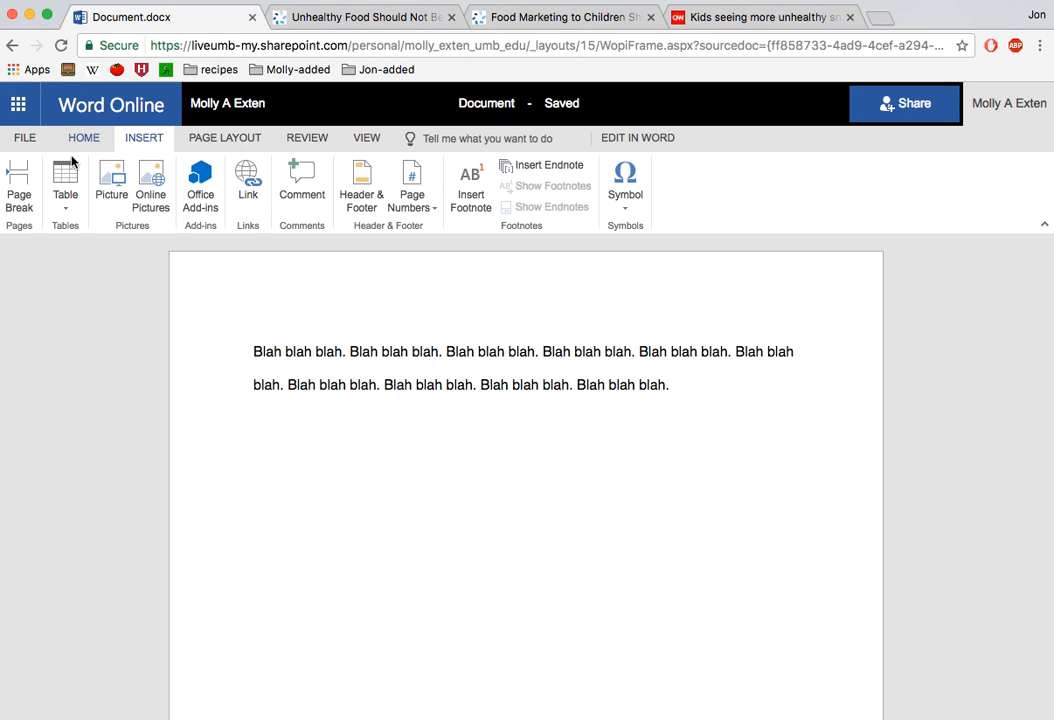
pyautogui.click(18, 196)
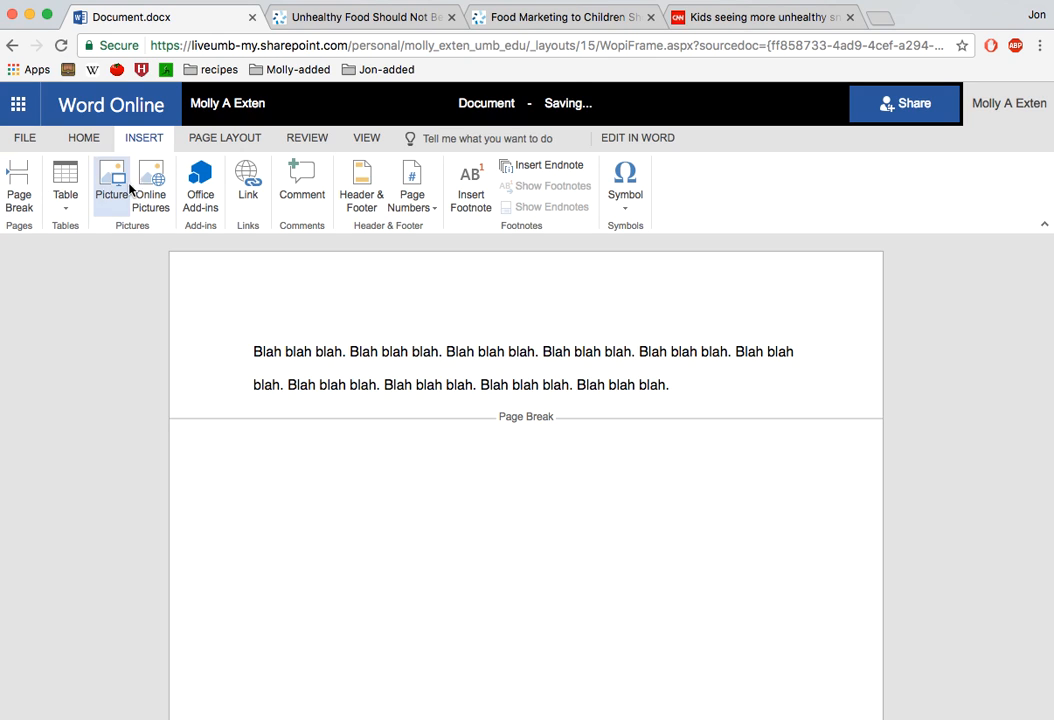
# Add the centered heading "References" on the new page and begin a left-aligned line below it
pyautogui.click(84, 140)
pyautogui.click(443, 202)
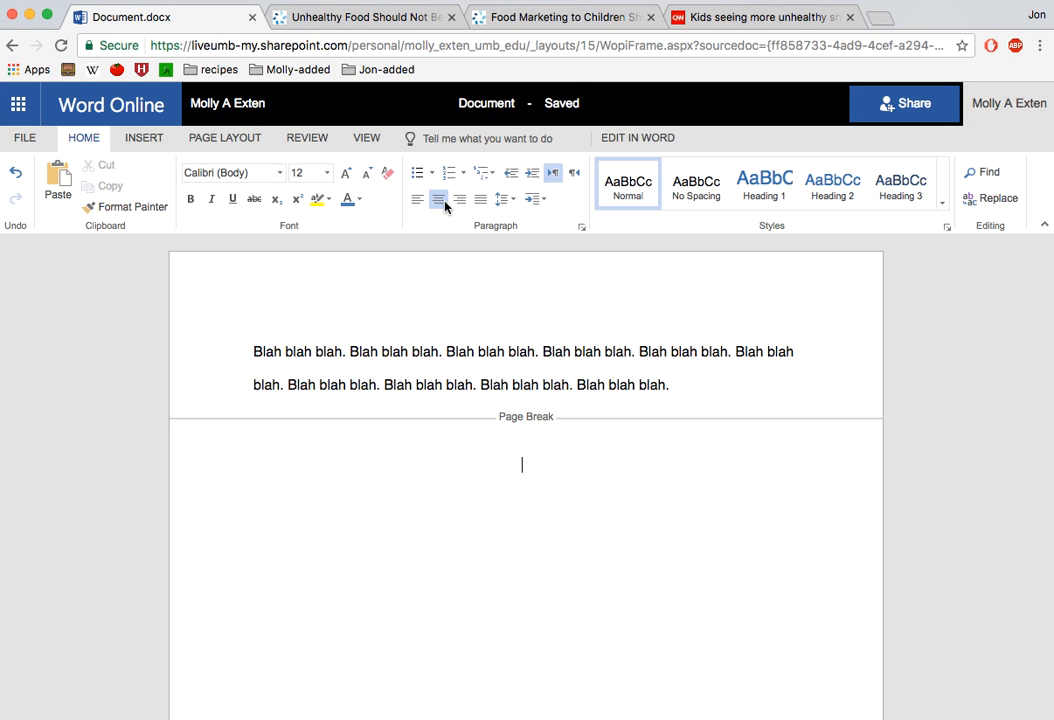
pyautogui.write('Referenc')
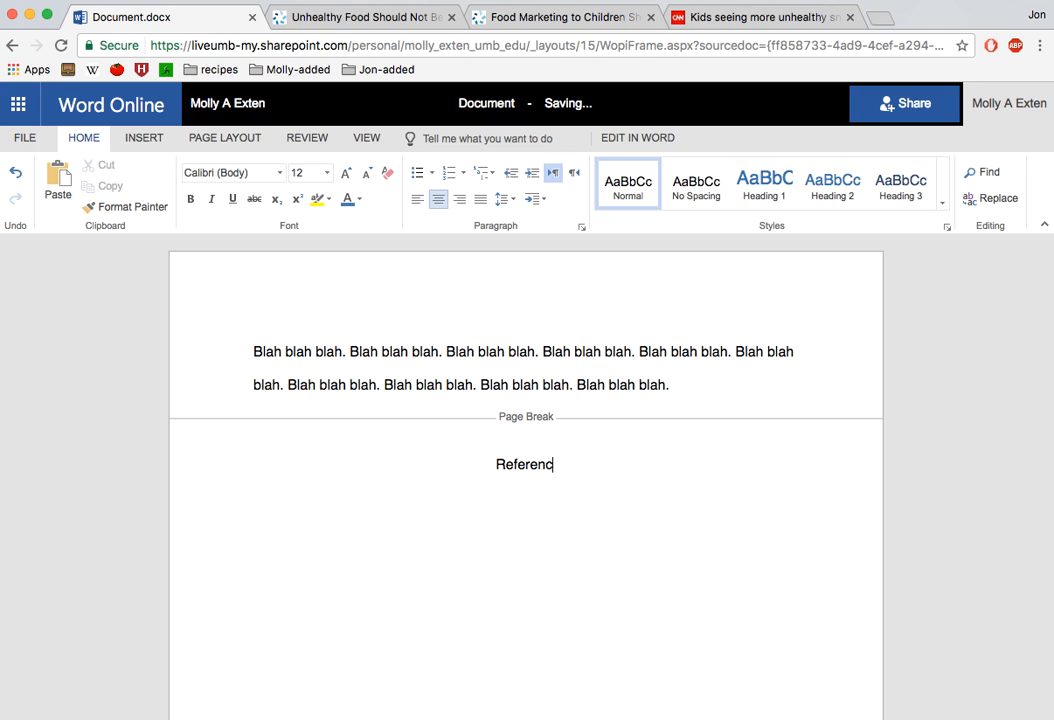
pyautogui.write('es')
pyautogui.press('Return')
pyautogui.press('BackSpace')
pyautogui.press('Return')
pyautogui.click(418, 201)
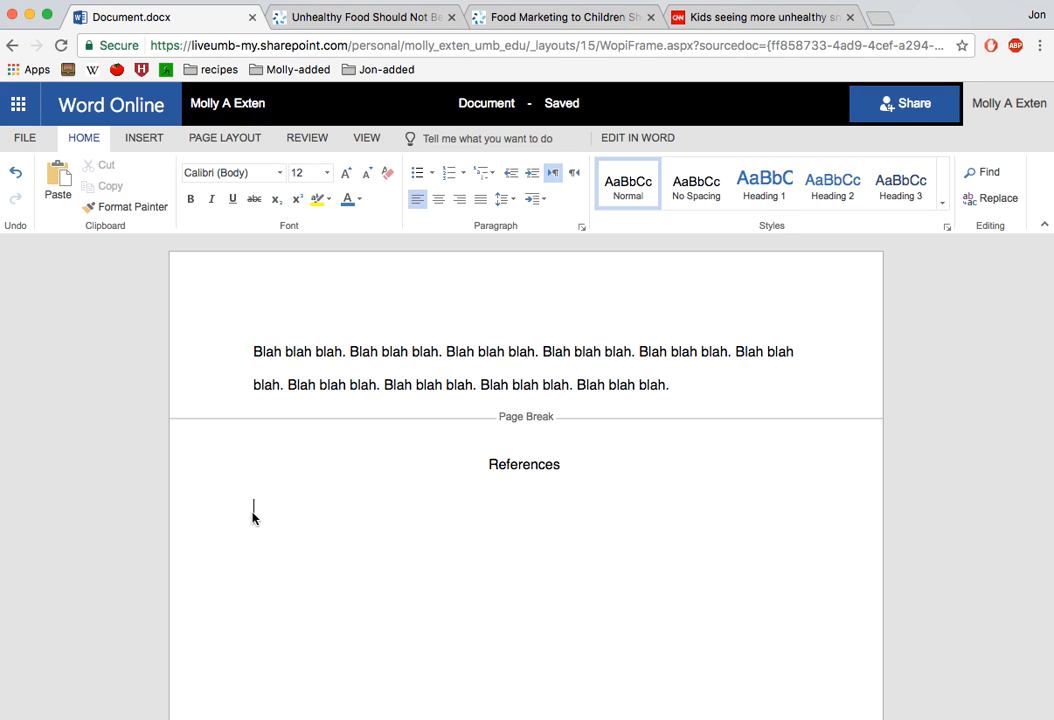
# Write the template "Last Name, First Name Initial. (Date). Title of source. Publisher. Retrieved from <URL>." with Publisher in italics, ending with a new line
pyautogui.write('Last Name, First Name')
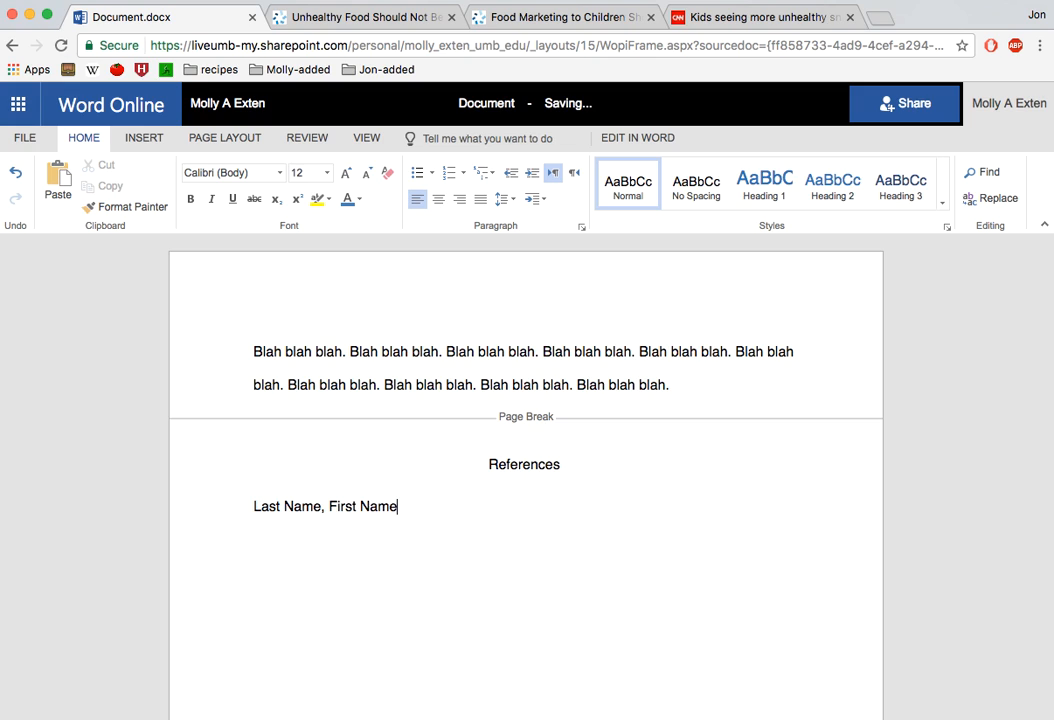
pyautogui.write(' Initial. (Date')
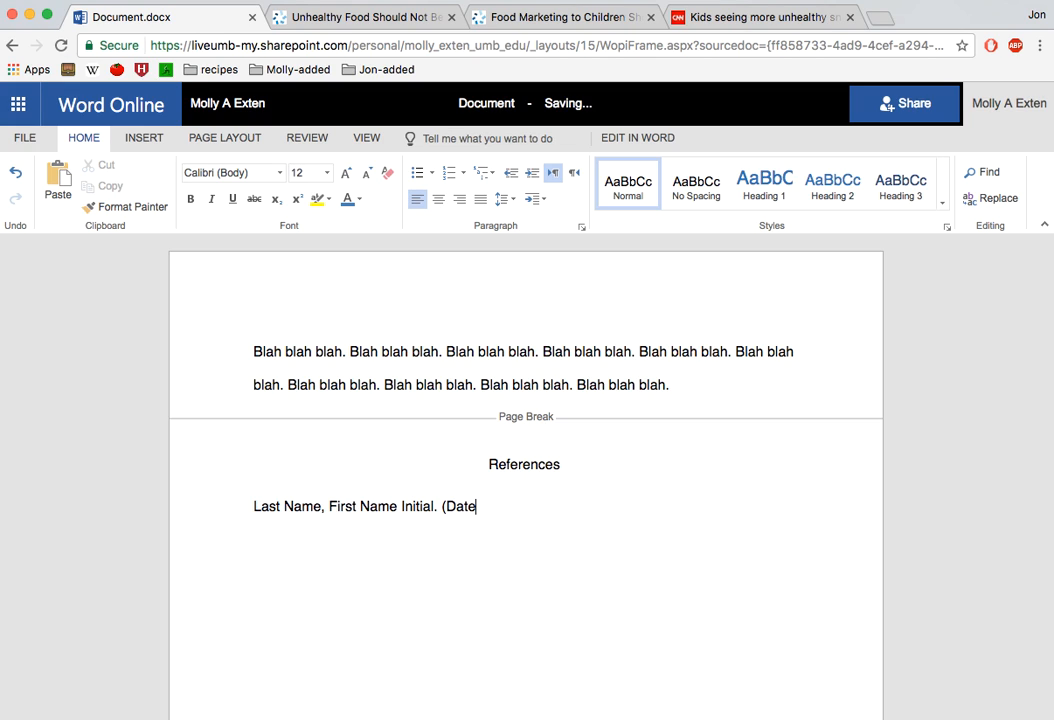
pyautogui.write('). Title of source.')
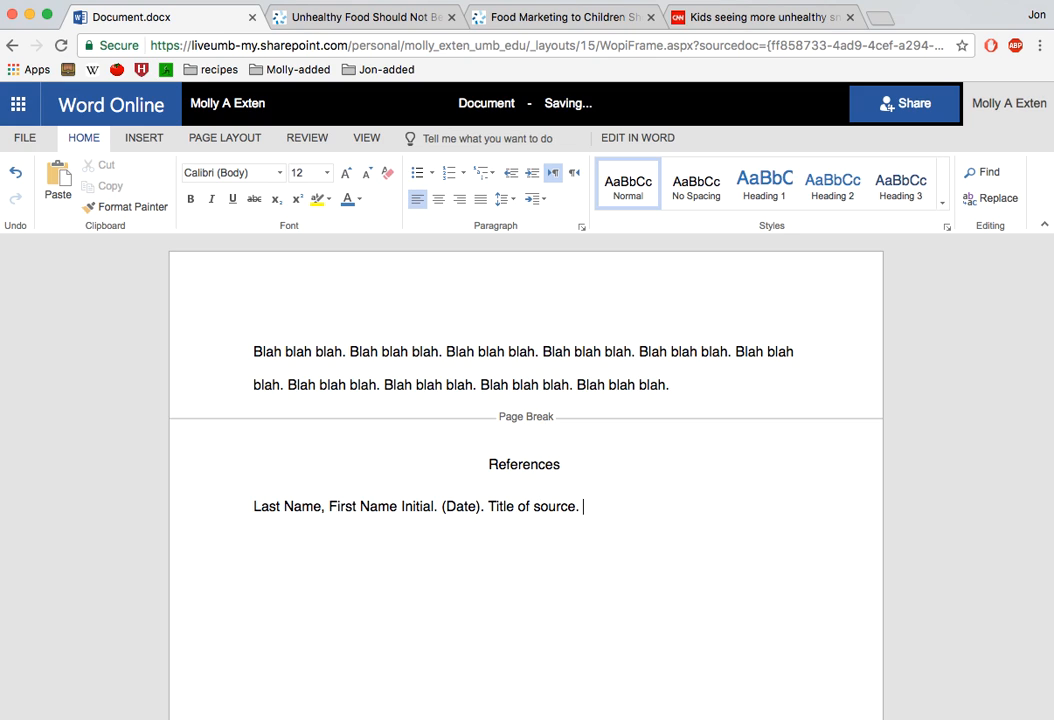
pyautogui.press('super+i')
pyautogui.write('Publisher')
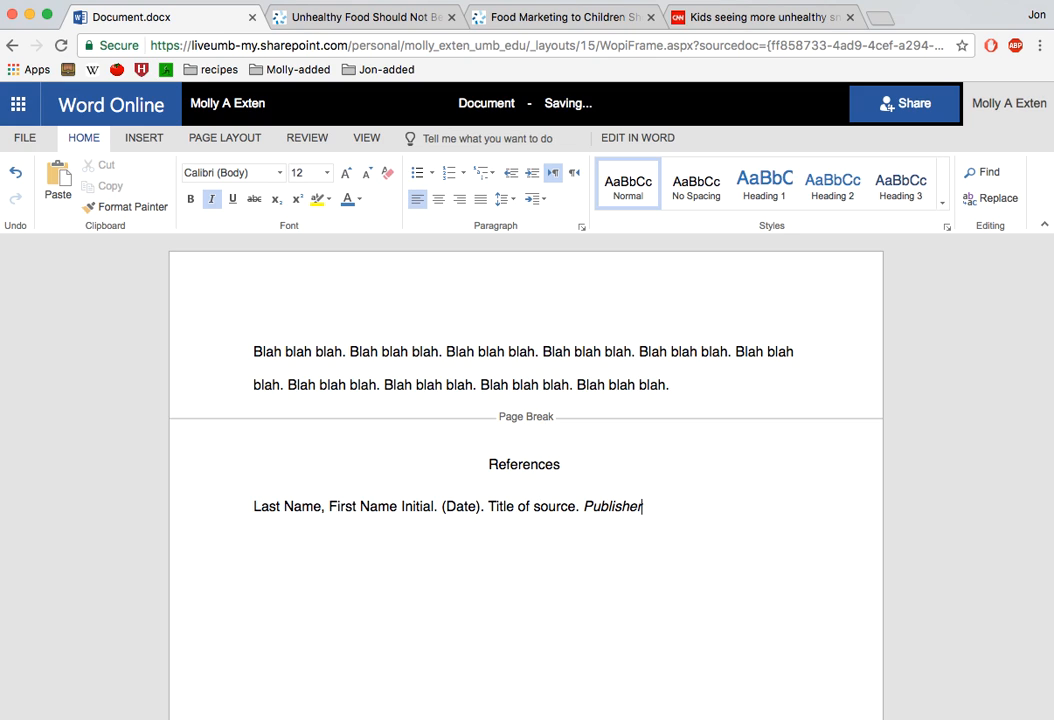
pyautogui.write('.')
pyautogui.press('super+i')
pyautogui.write('Retr')
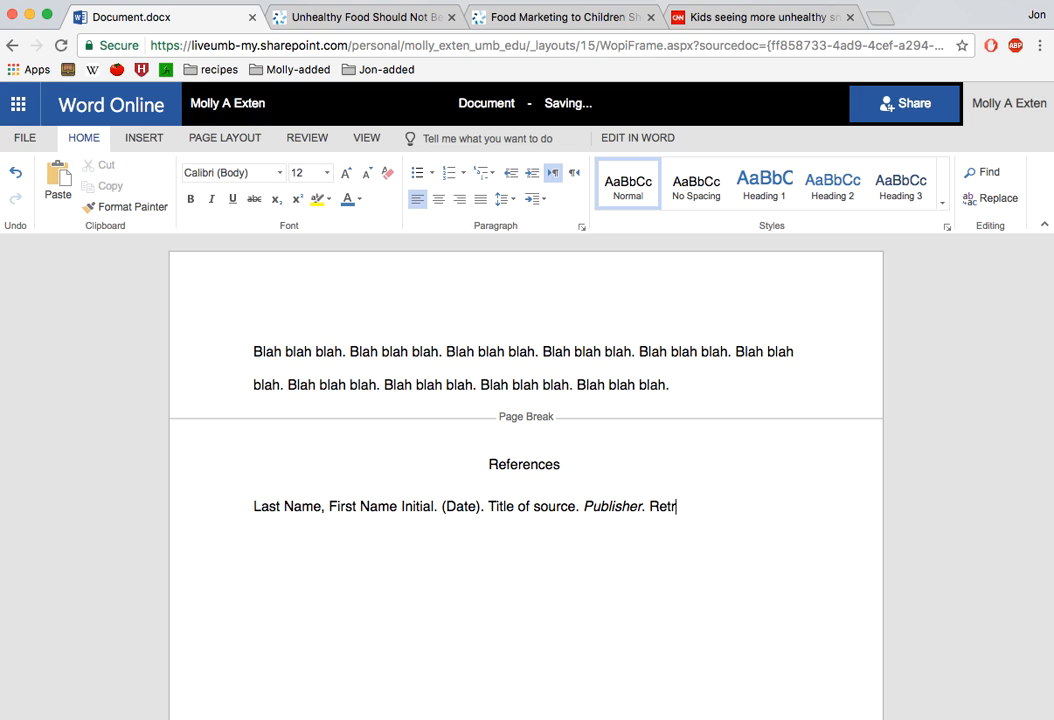
pyautogui.write('ieved from <URL>')
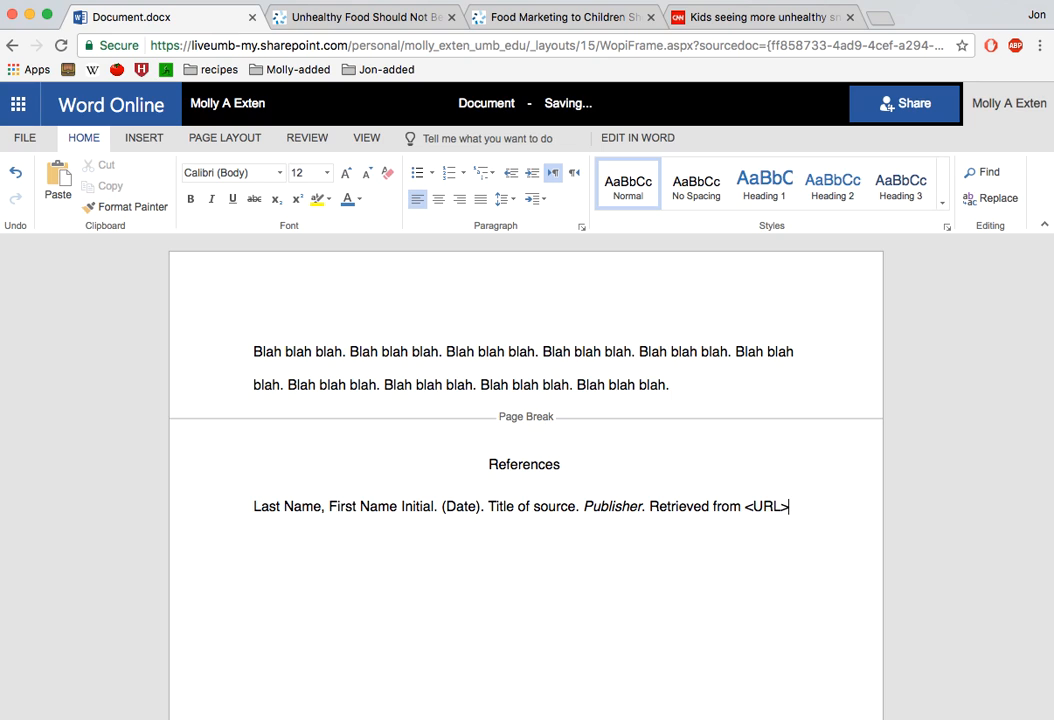
pyautogui.write('.')
pyautogui.press('Return')
# Check the "Unhealthy Food Should Not Be Marketed to Children" article for its author and start a reference entry with "The Prevention Institute."
pyautogui.hotkey('ctrl', 'Tab')
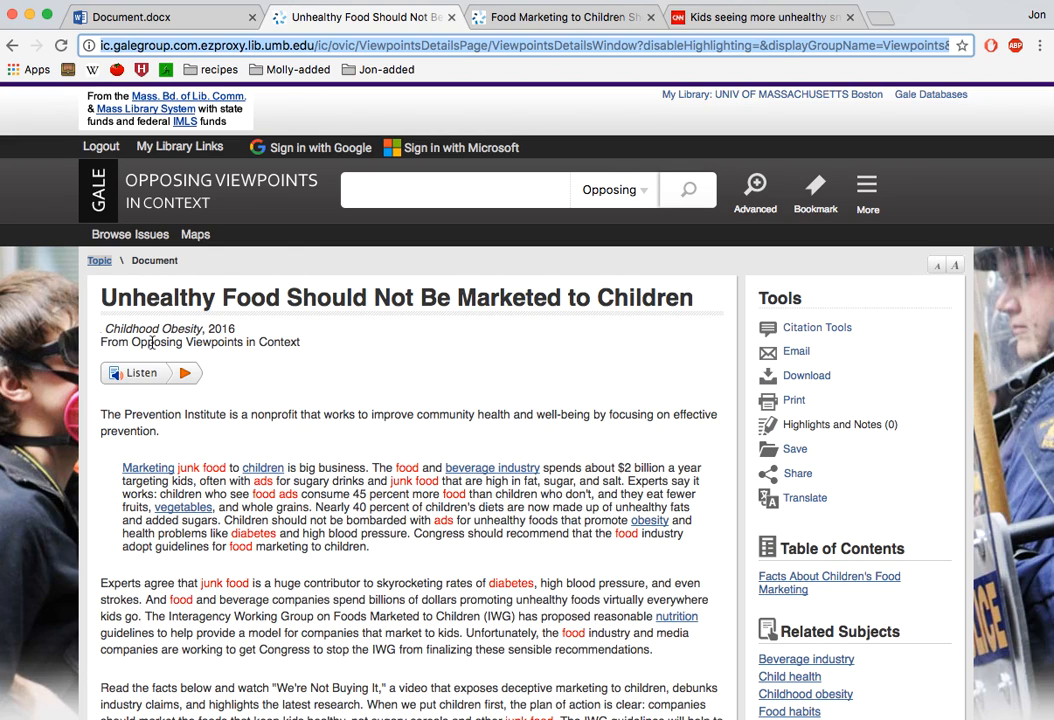
pyautogui.moveTo(100, 414); pyautogui.dragTo(229, 416)
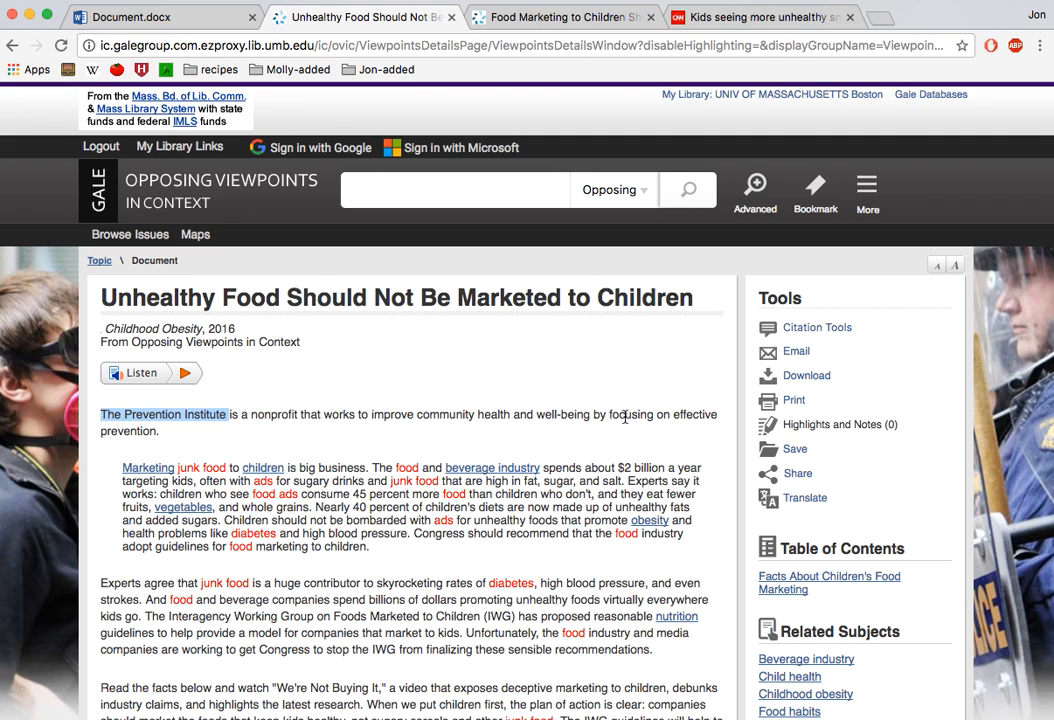
pyautogui.click(130, 433)
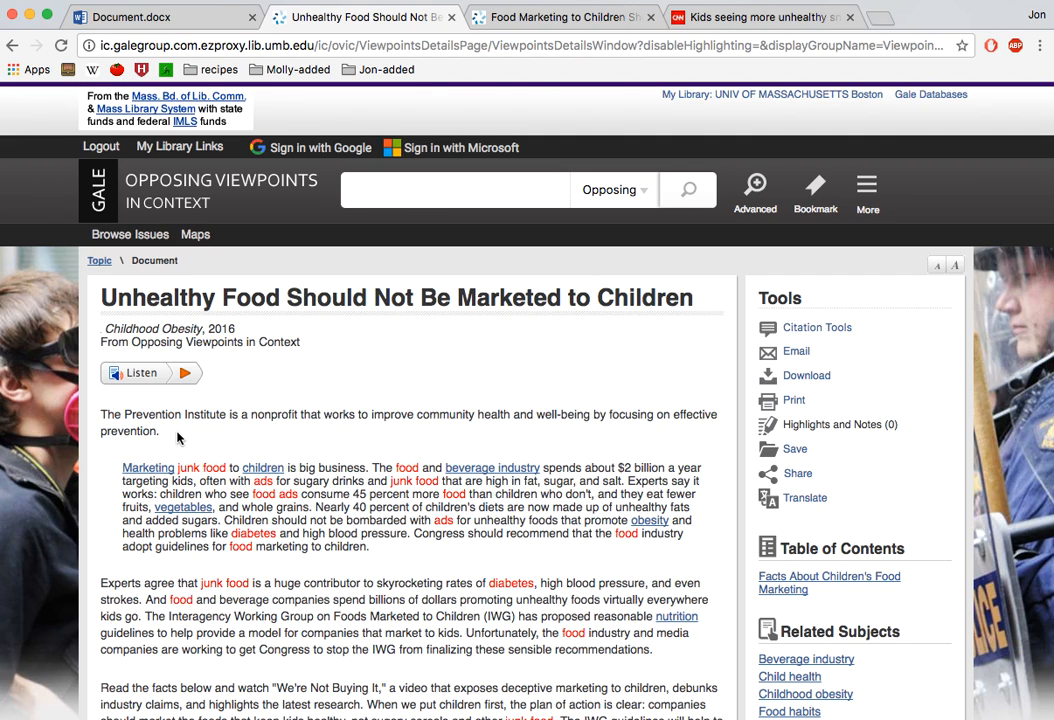
pyautogui.click(160, 17)
pyautogui.write('The ')
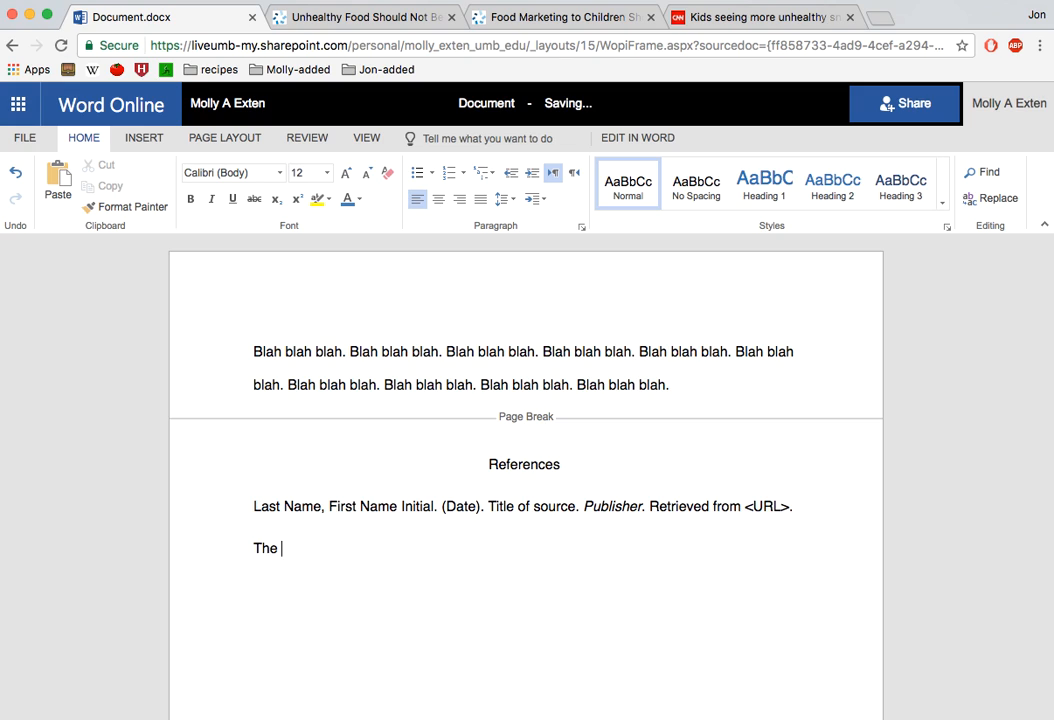
pyautogui.write('Prevention Institute. ')
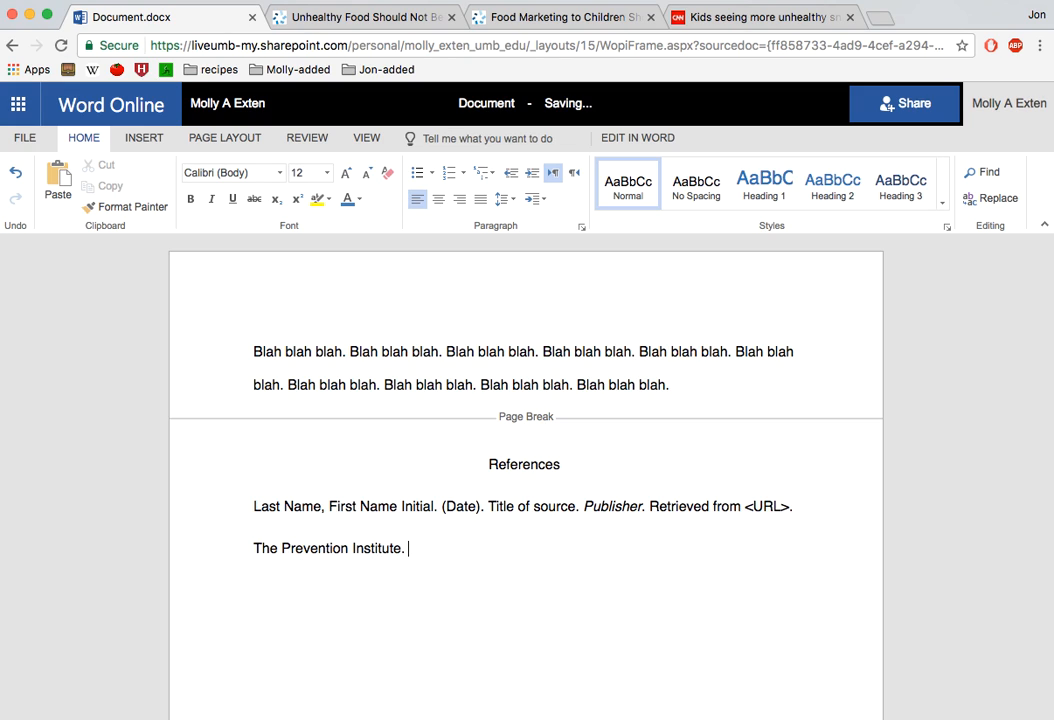
# Continue the Prevention Institute entry with "(2016)." and the title "Unhealthy Food Should Not Be Marketed to Children."
pyautogui.write('(2016). Unhealthy fo')
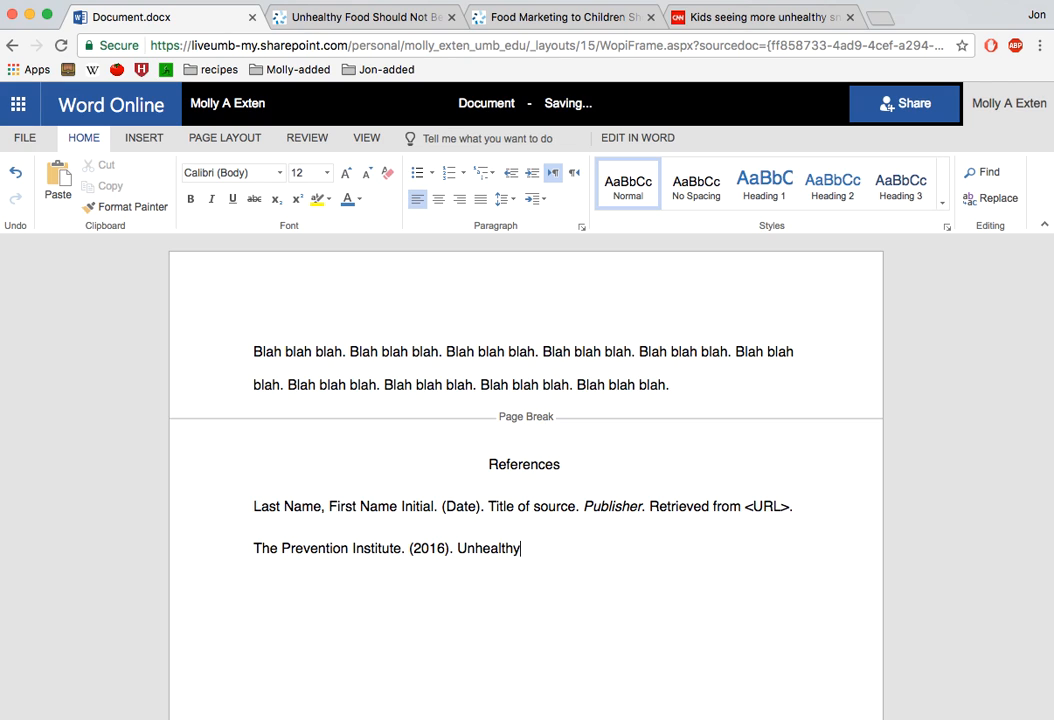
pyautogui.press('BackSpace')
pyautogui.press('BackSpace')
pyautogui.write('Food Should Not Be Mark')
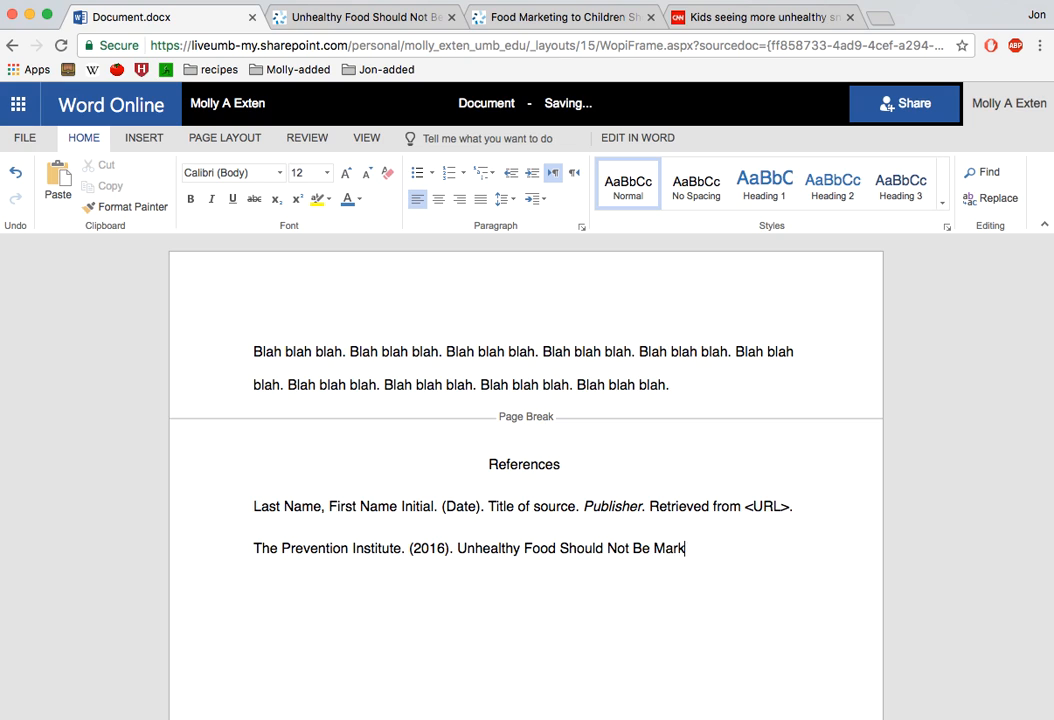
pyautogui.write('eted to Children.')
# Add "Opposing Viewpoints." in italics to the entry, followed by "Retrieved from" in regular text
pyautogui.press('super+i')
pyautogui.write('O')
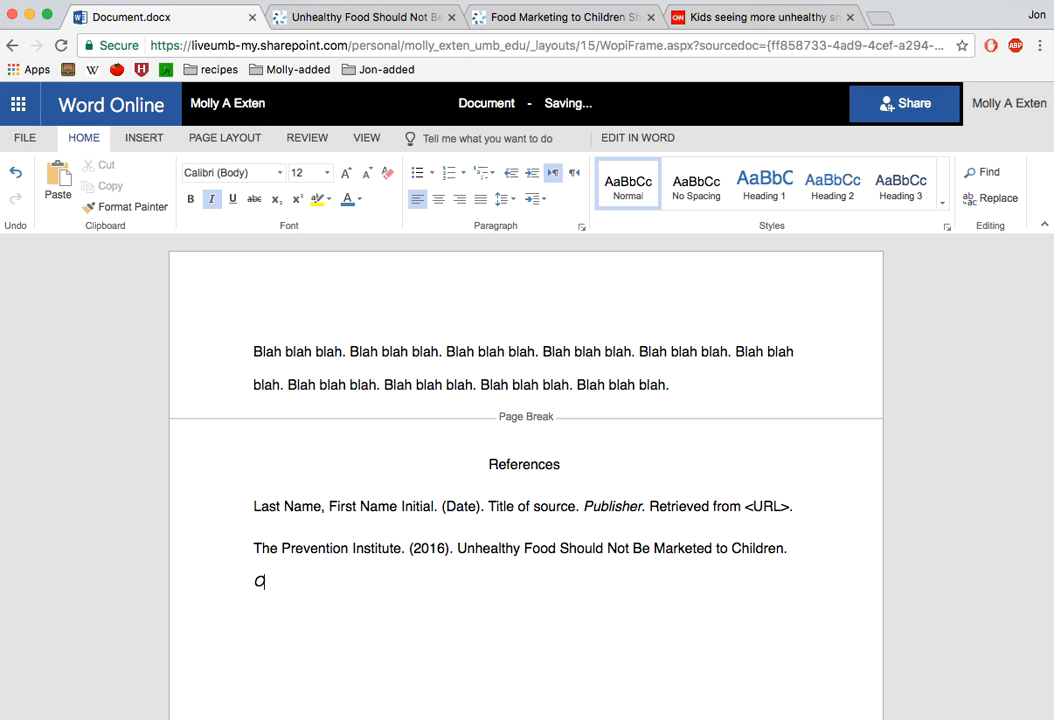
pyautogui.write('pposing Viewpoints')
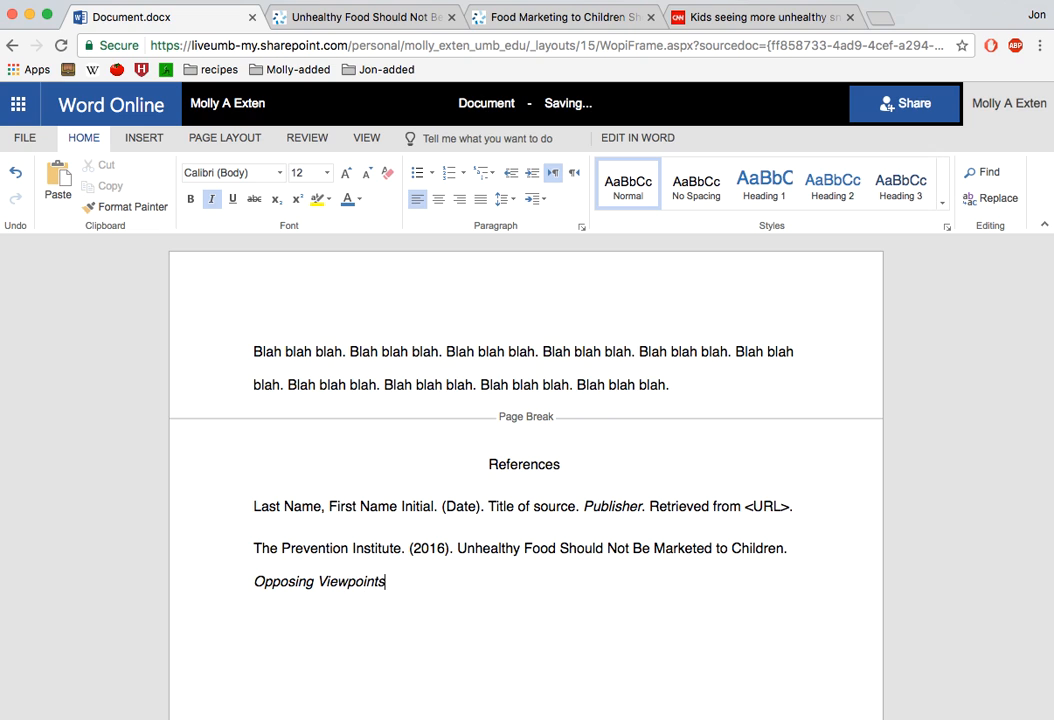
pyautogui.write('.')
pyautogui.press('super+i')
pyautogui.write('Retrieved from')
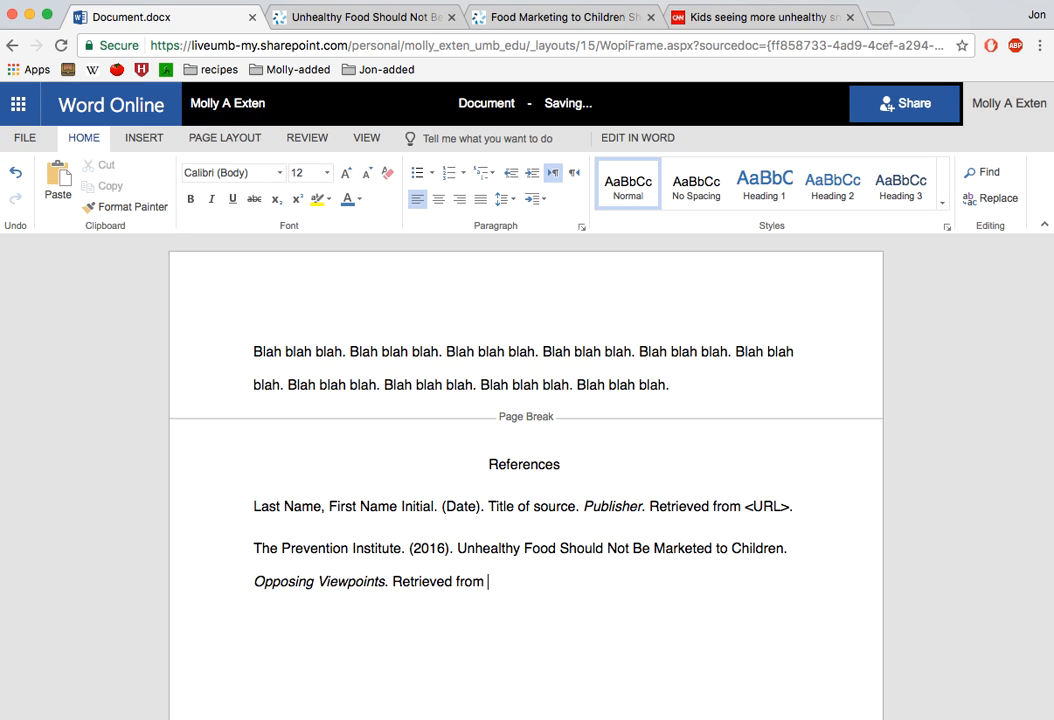
# Copy the article page's web address to the end of the Prevention Institute entry, close it with a period and start a new line
pyautogui.hotkey('ctrl', 'Tab')
pyautogui.press('super+l')
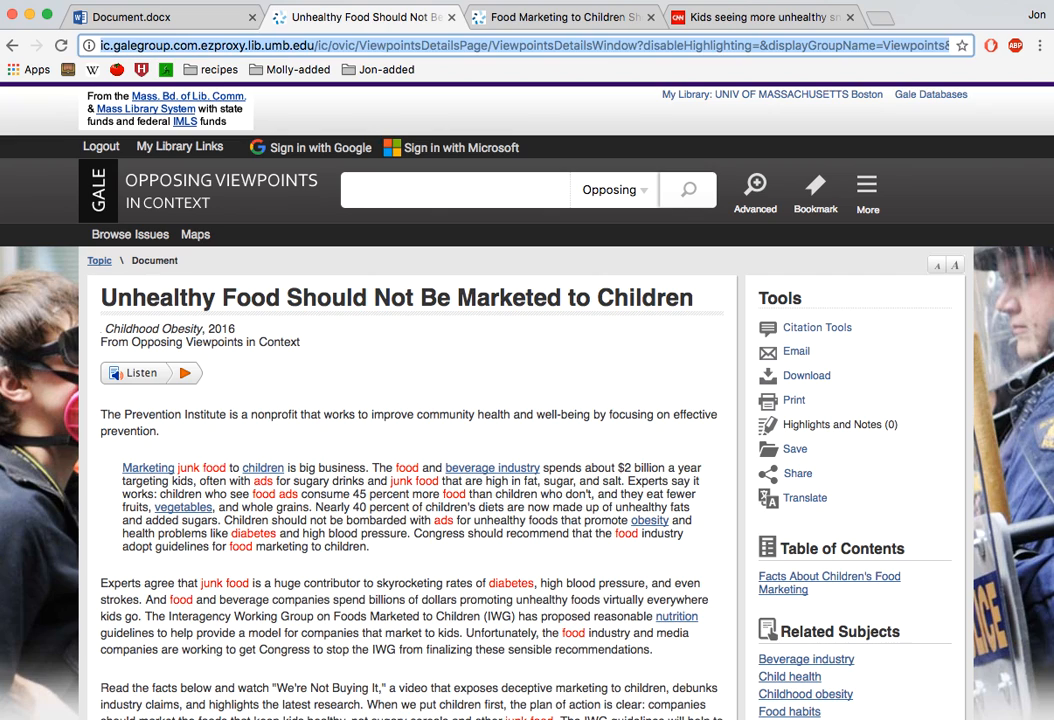
pyautogui.hotkey('ctrl', 'shift', 'Tab')
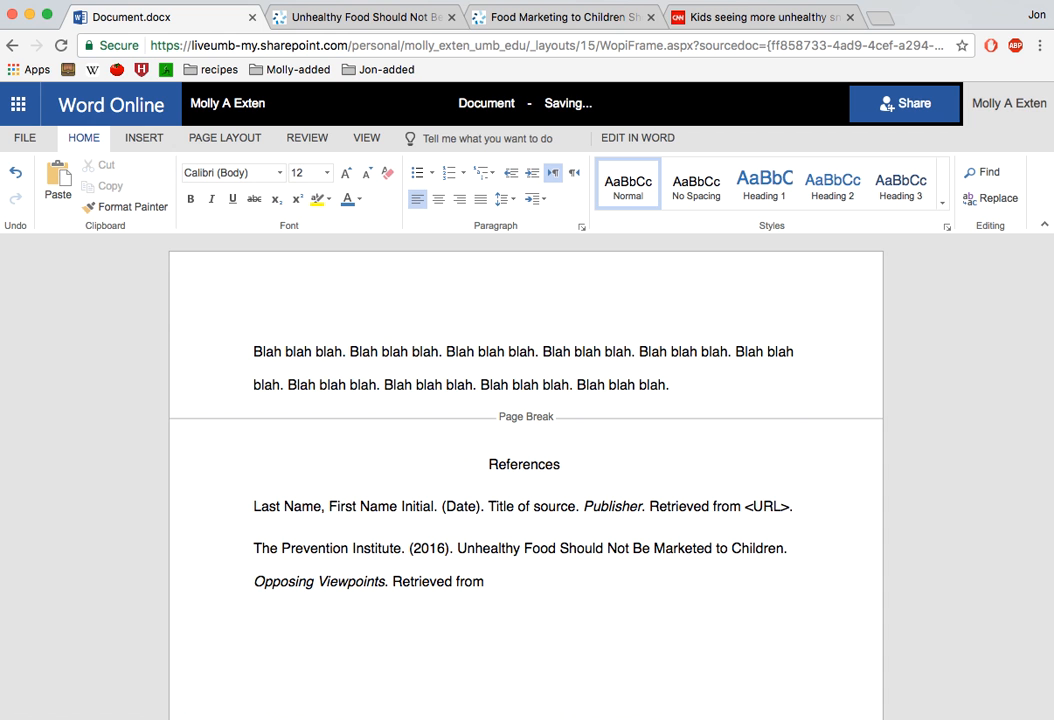
pyautogui.press('super+v')
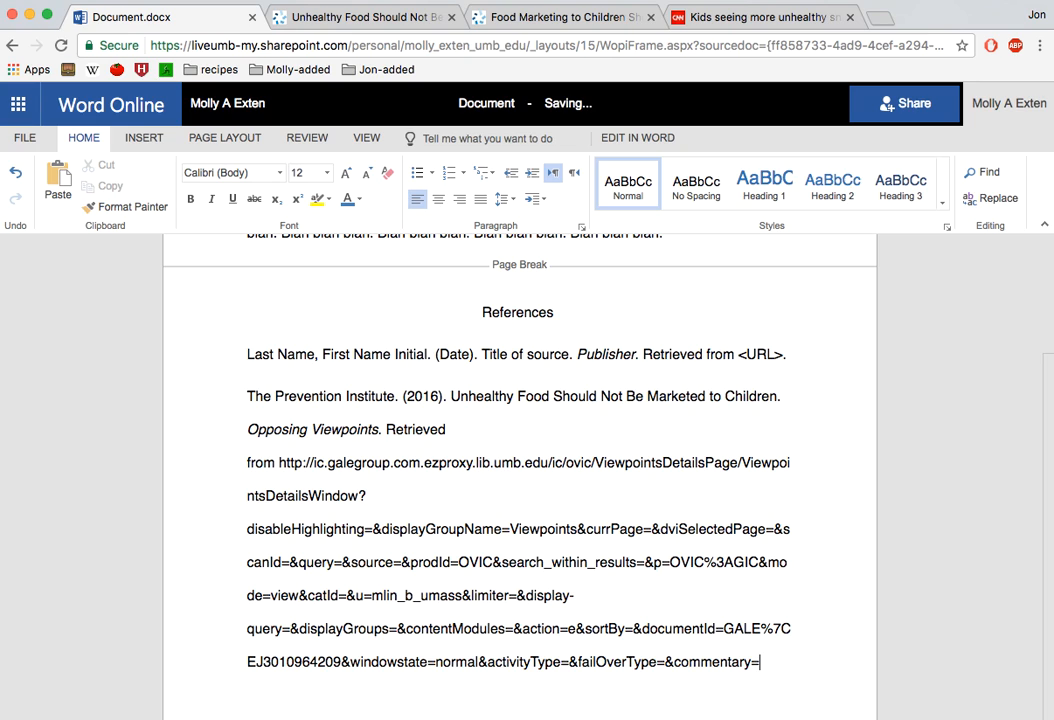
pyautogui.write('.')
pyautogui.press('Return')
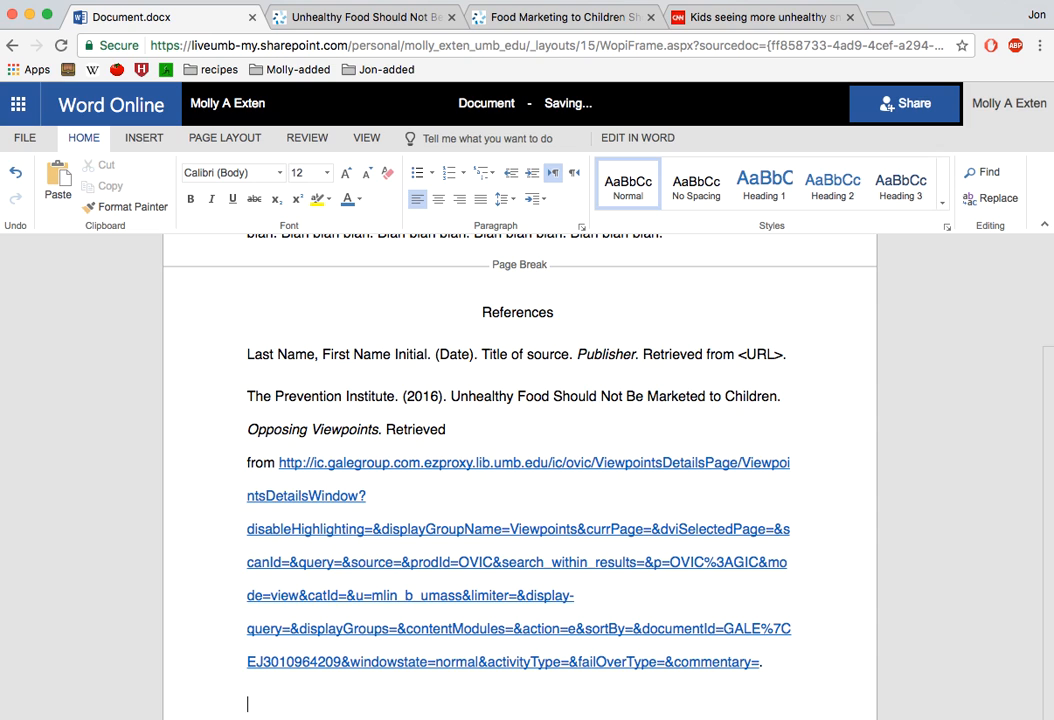
# Check the "Food Marketing to Children" article for its author and insert a blank line above the Prevention Institute entry
pyautogui.click(563, 17)
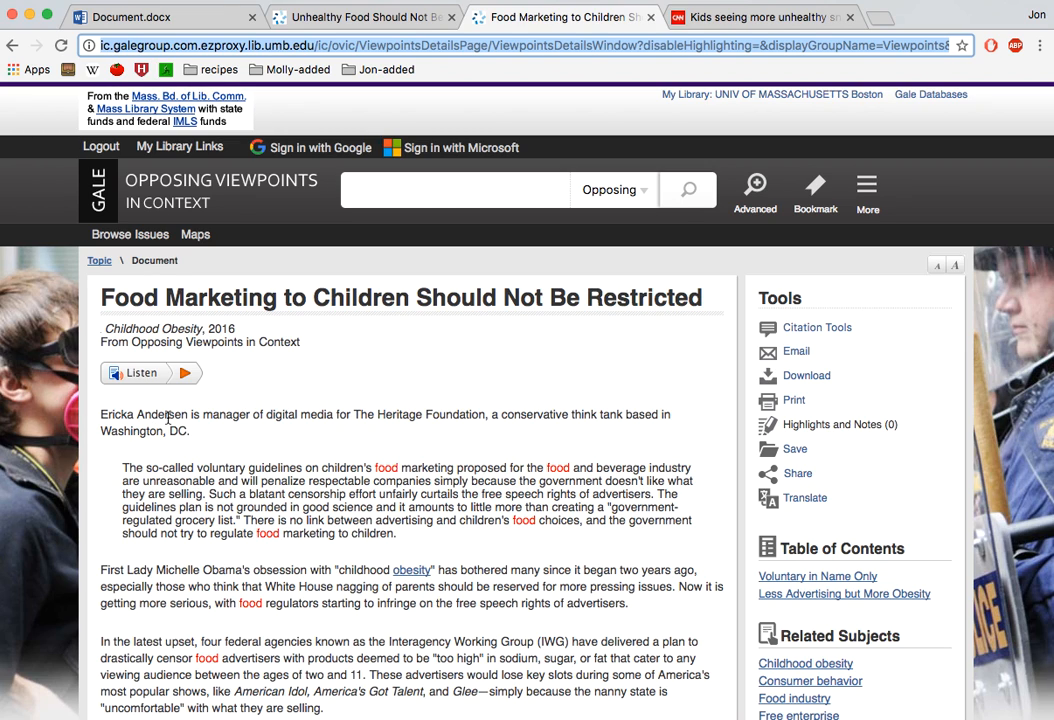
pyautogui.press('super+1')
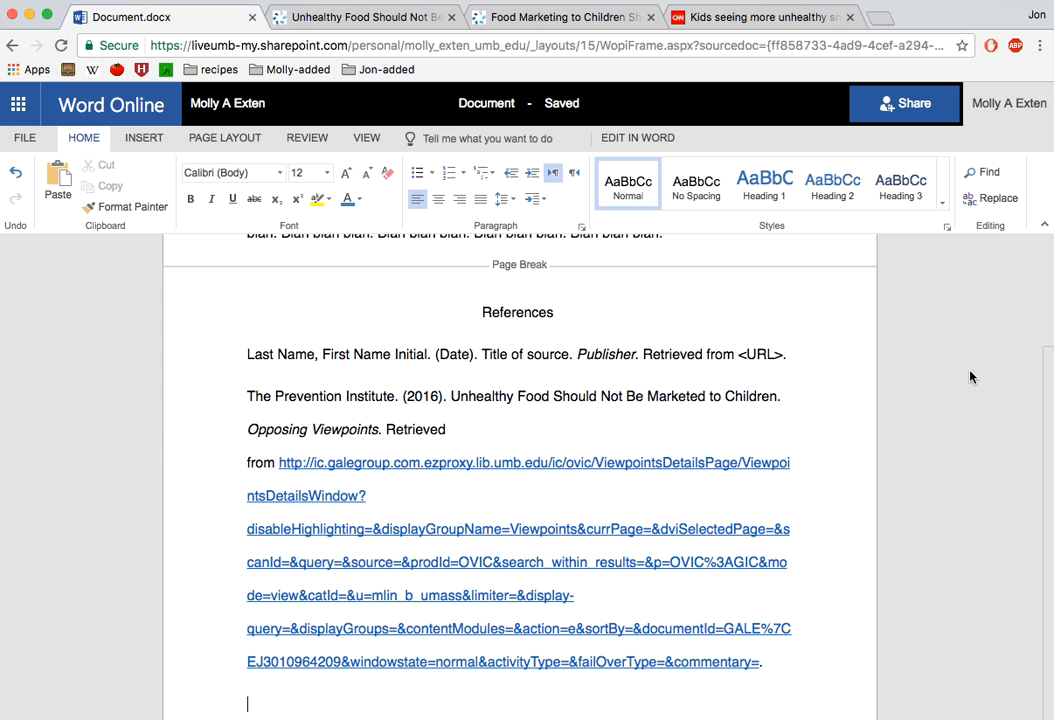
pyautogui.click(285, 397)
pyautogui.click(248, 397)
pyautogui.press('Return')
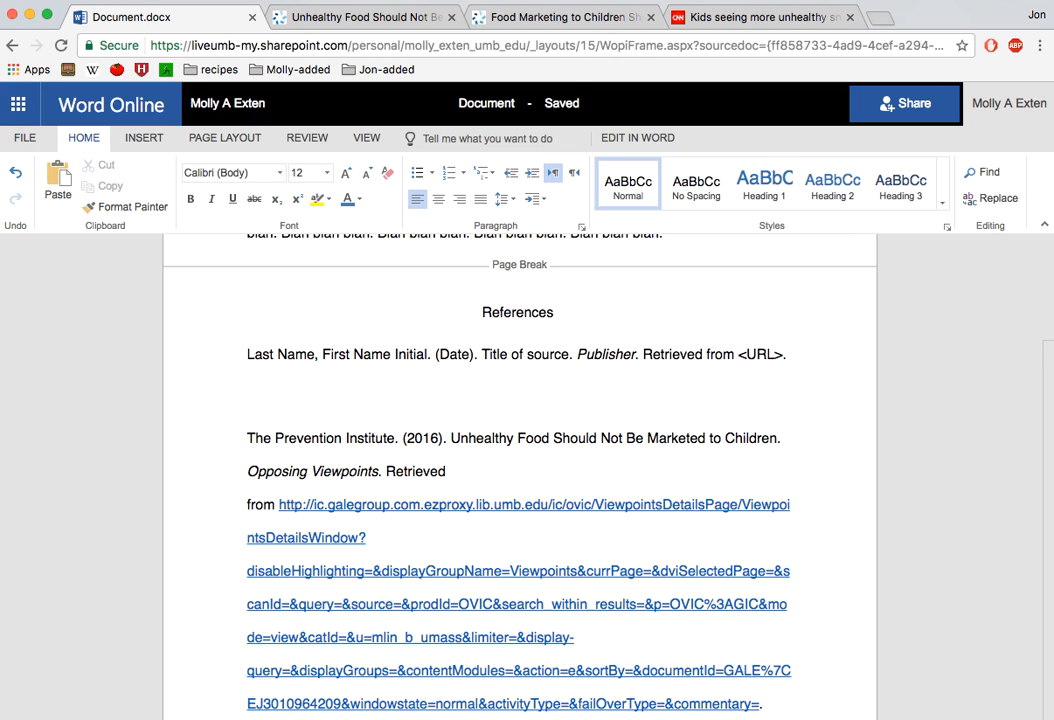
# Start the new entry with the article author's last name and initial, "(2016)." and the title "Food Marketing to Children Should Not Be Restricted."
pyautogui.write('Andersen,')
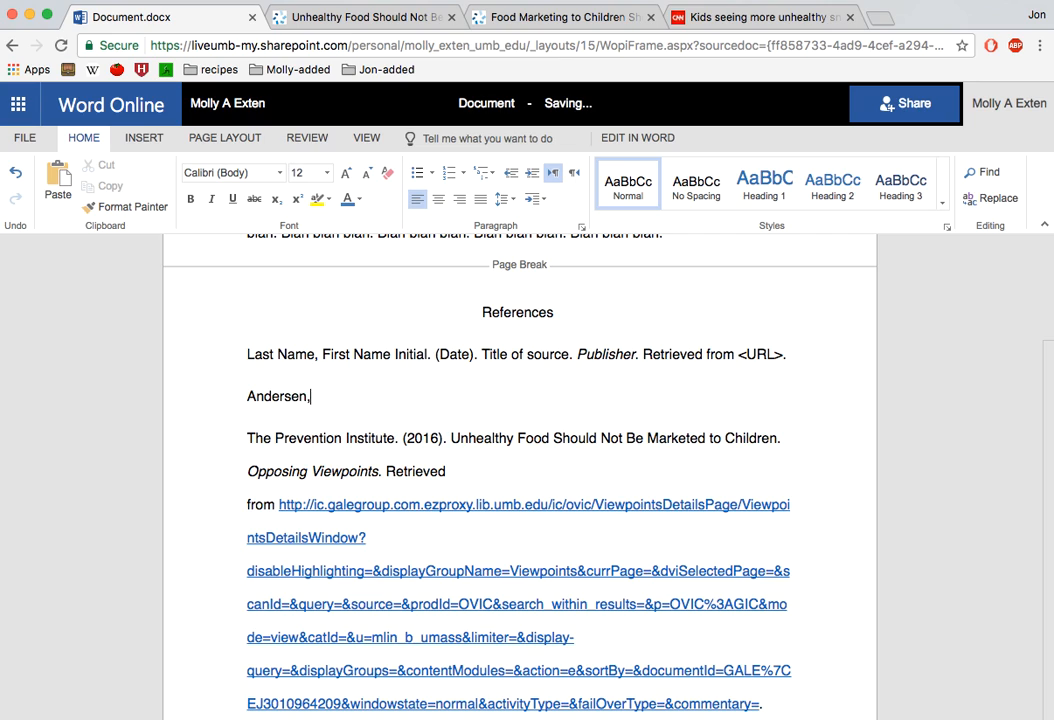
pyautogui.write(' E. (2016). Food M')
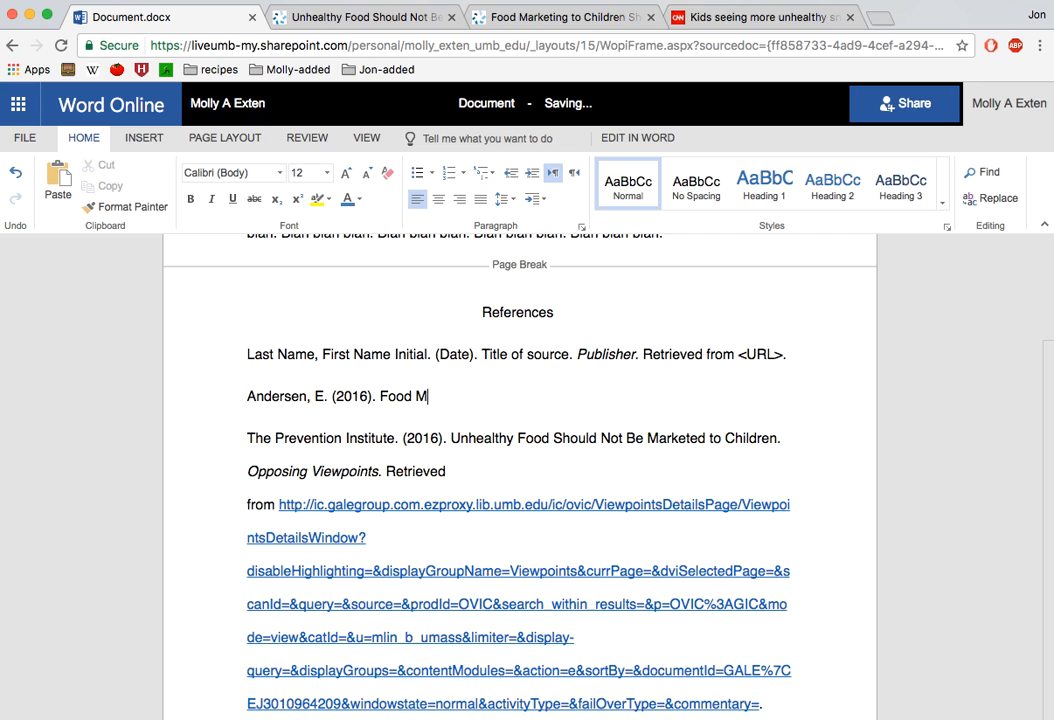
pyautogui.write('arketing to Childre')
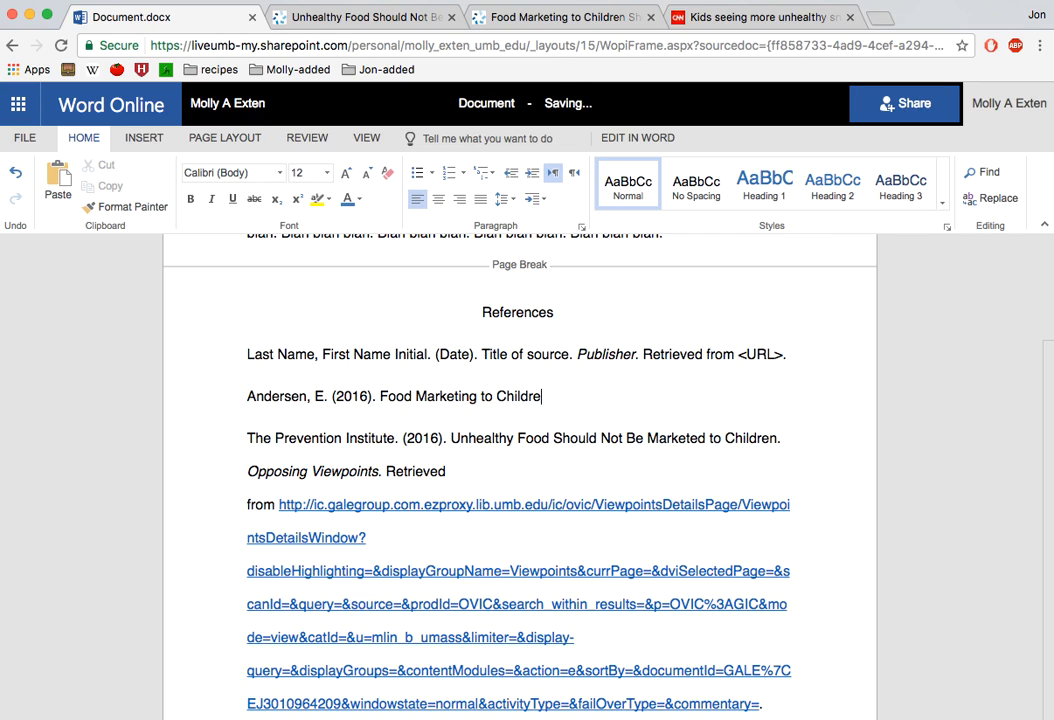
pyautogui.write('n Should Not ')
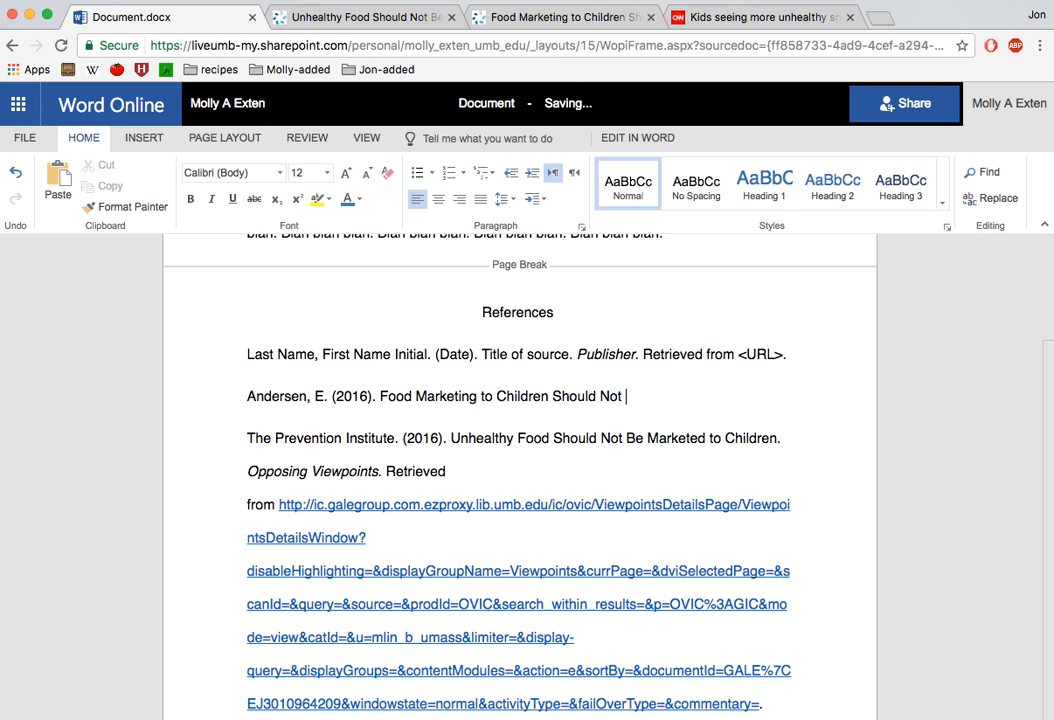
pyautogui.write('Be Restricted.')
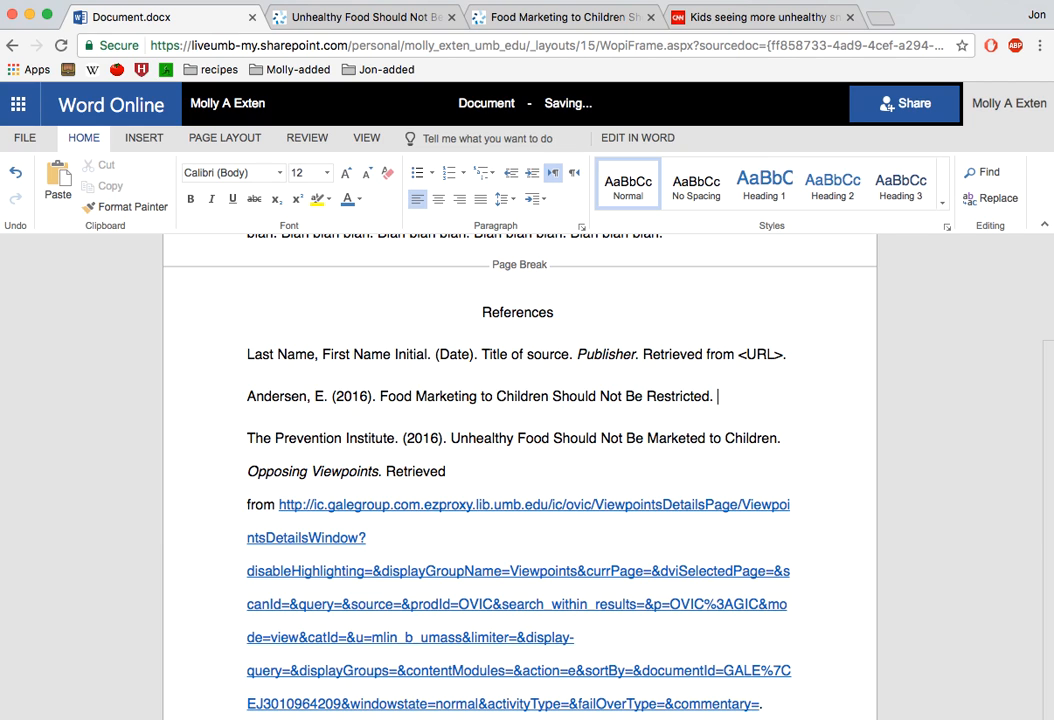
# Add "Opposing Viewpoints." in italics after the "Food Marketing to Children" title, followed by "Retrieved from" in regular text
pyautogui.press('super+i')
pyautogui.write('Opposing Viewpoin')
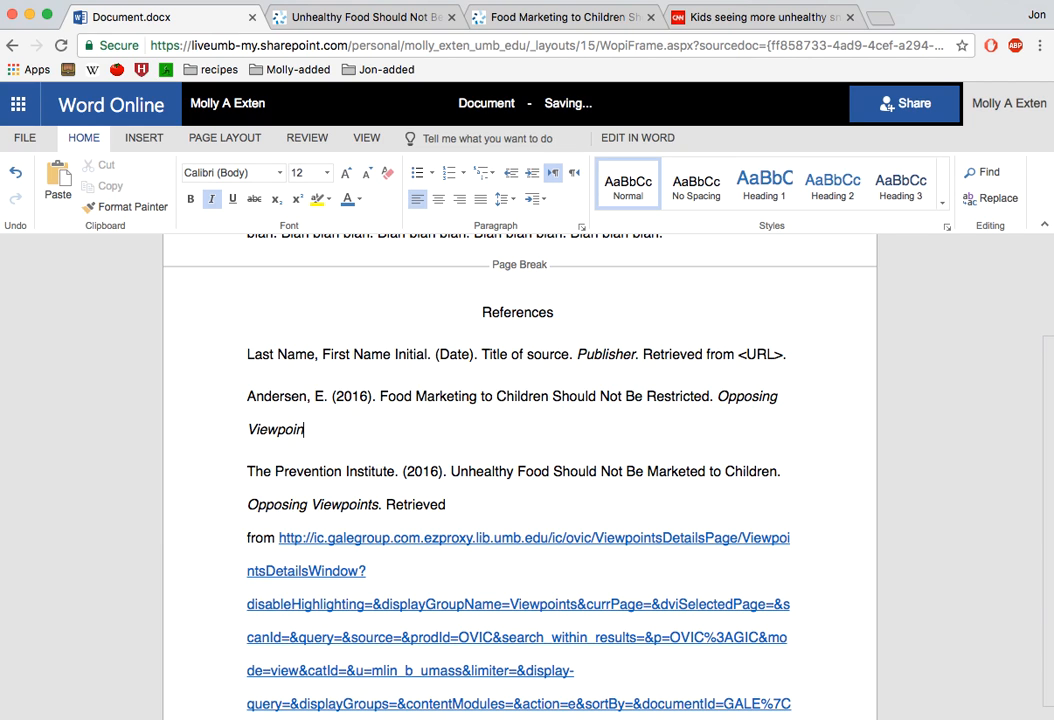
pyautogui.write('ts.')
pyautogui.press('super+i')
pyautogui.write('Retrieved from')
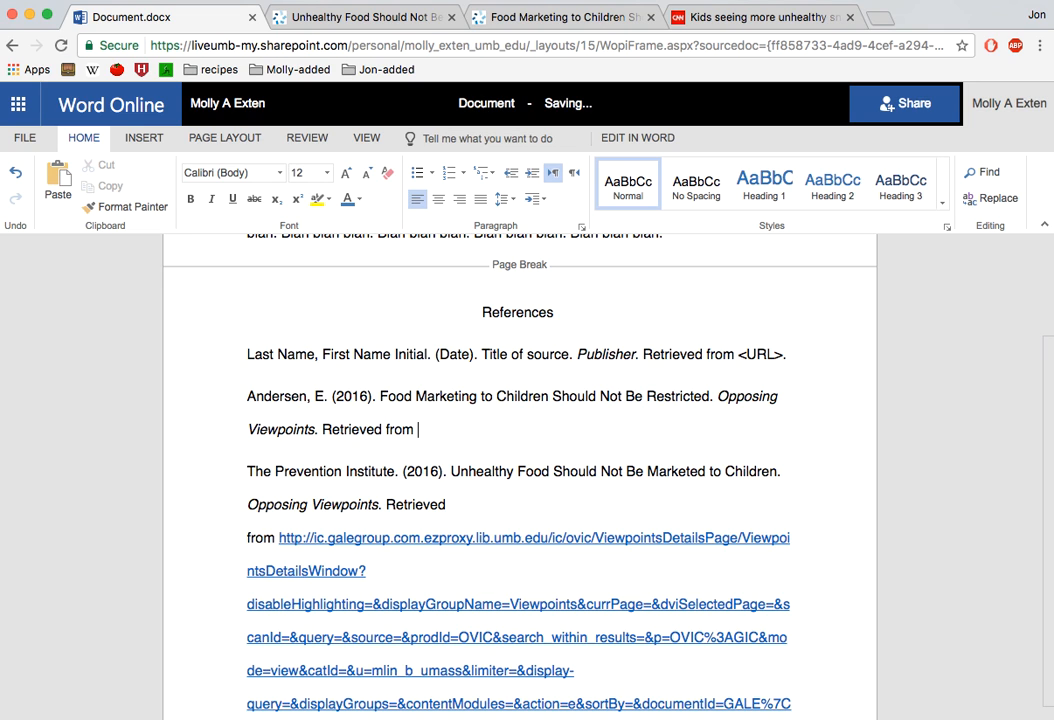
# Copy the "Food Marketing to Children" article's web address to the end of its entry and close it with a period
pyautogui.click(566, 17)
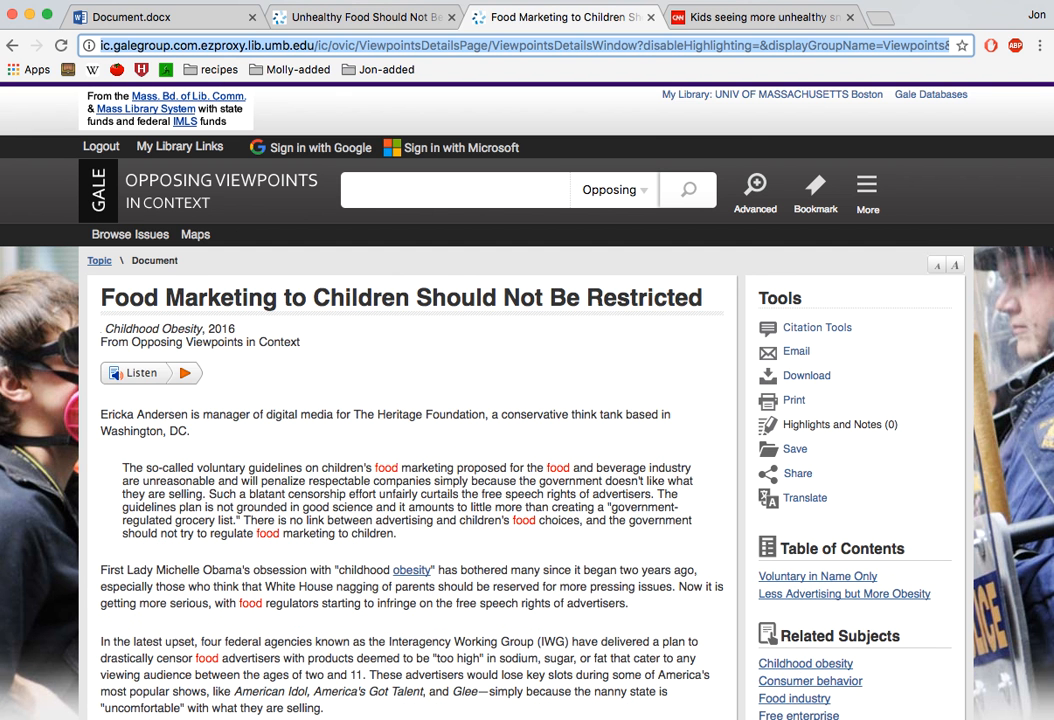
pyautogui.click(150, 17)
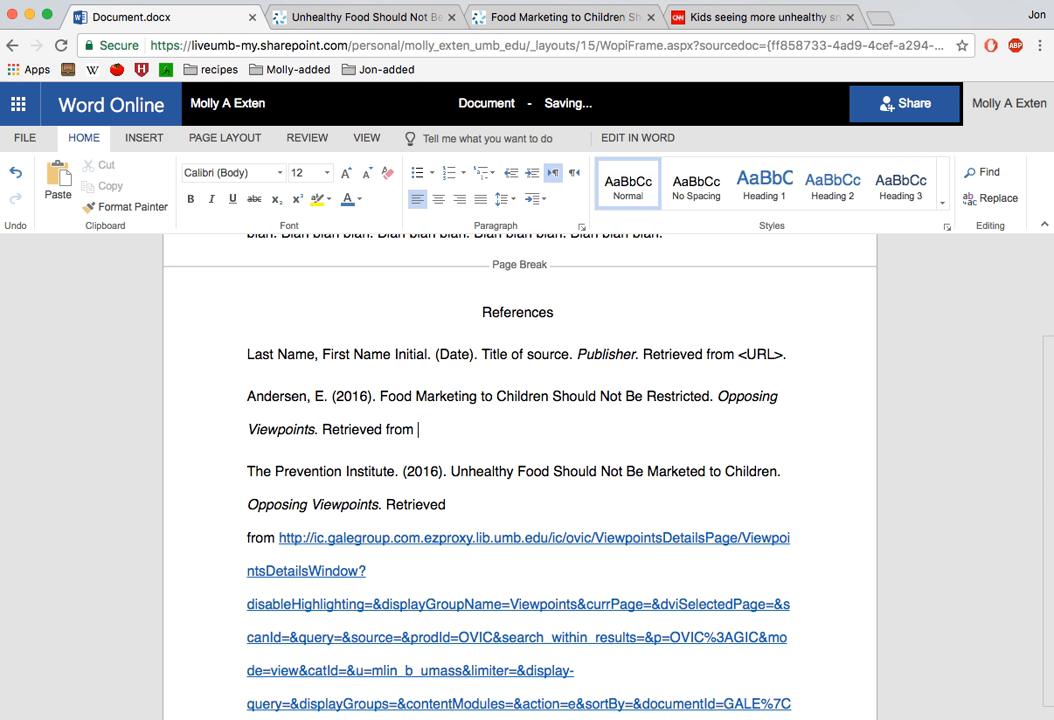
pyautogui.press('super+v')
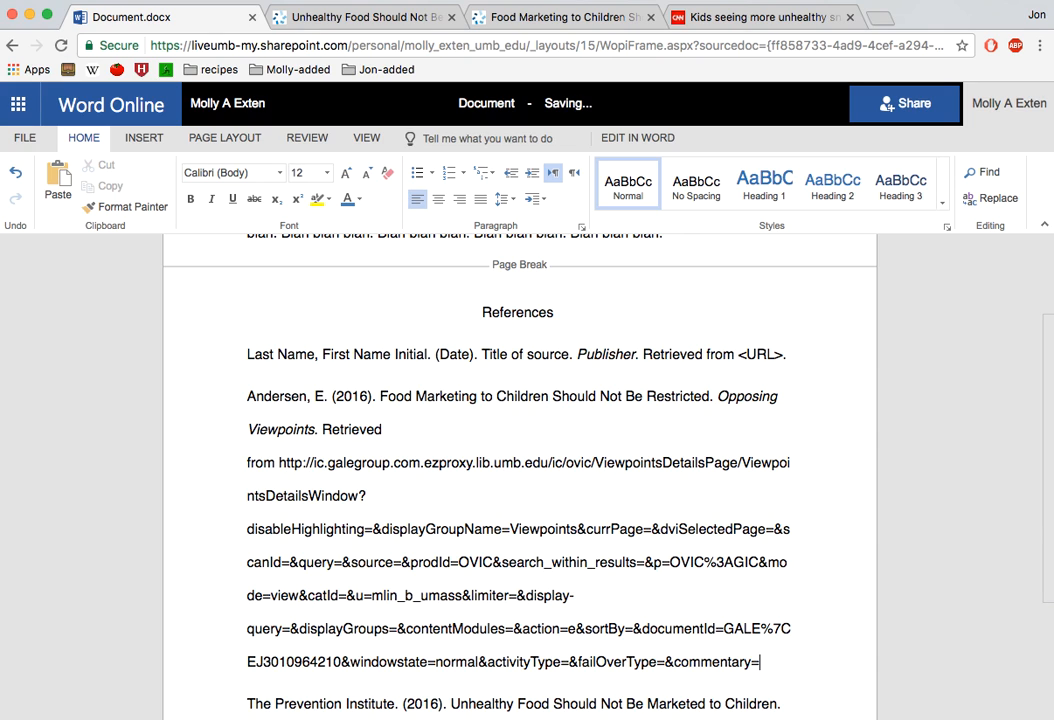
pyautogui.press('Return')
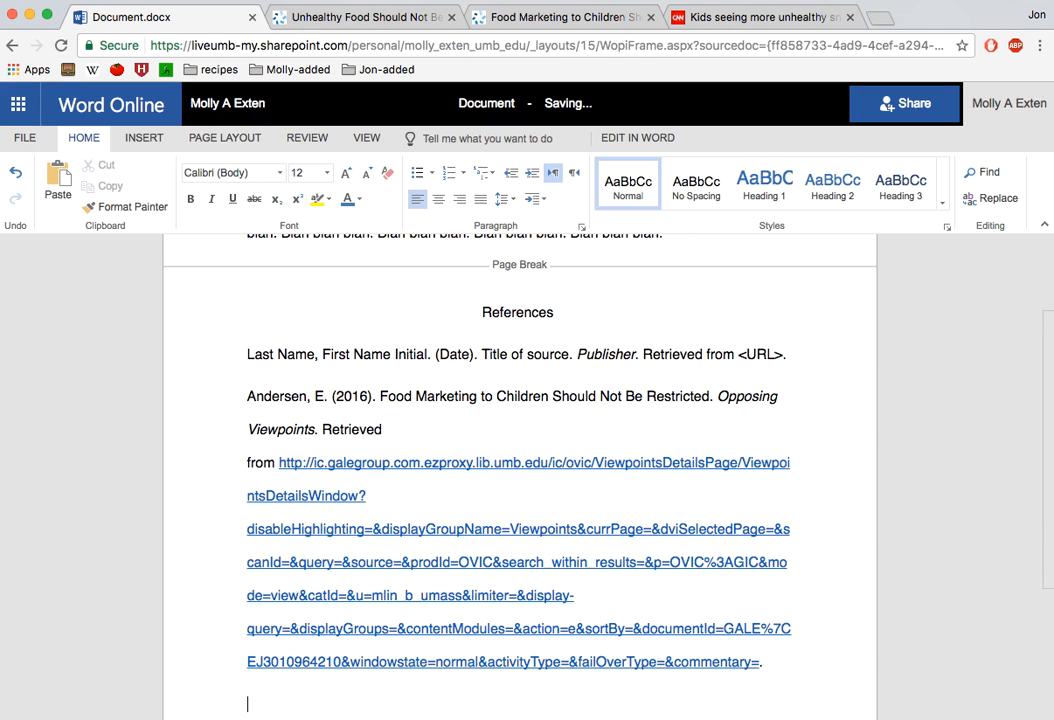
pyautogui.write('The Prevention Institute. (2016). Unhealthy Food Should Not Be Marketed to Children. Opposing Viewpoints. Retrieved')
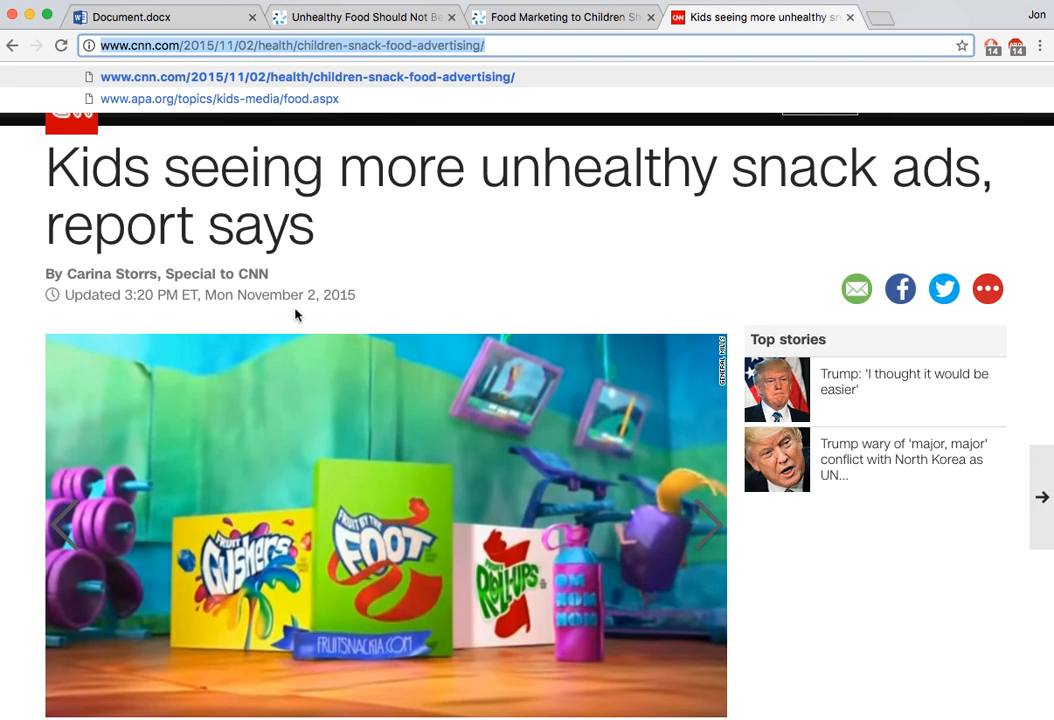
# Check the CNN article's byline and start an entry below the Prevention Institute one with its author's last name and initial
pyautogui.click(380, 235)
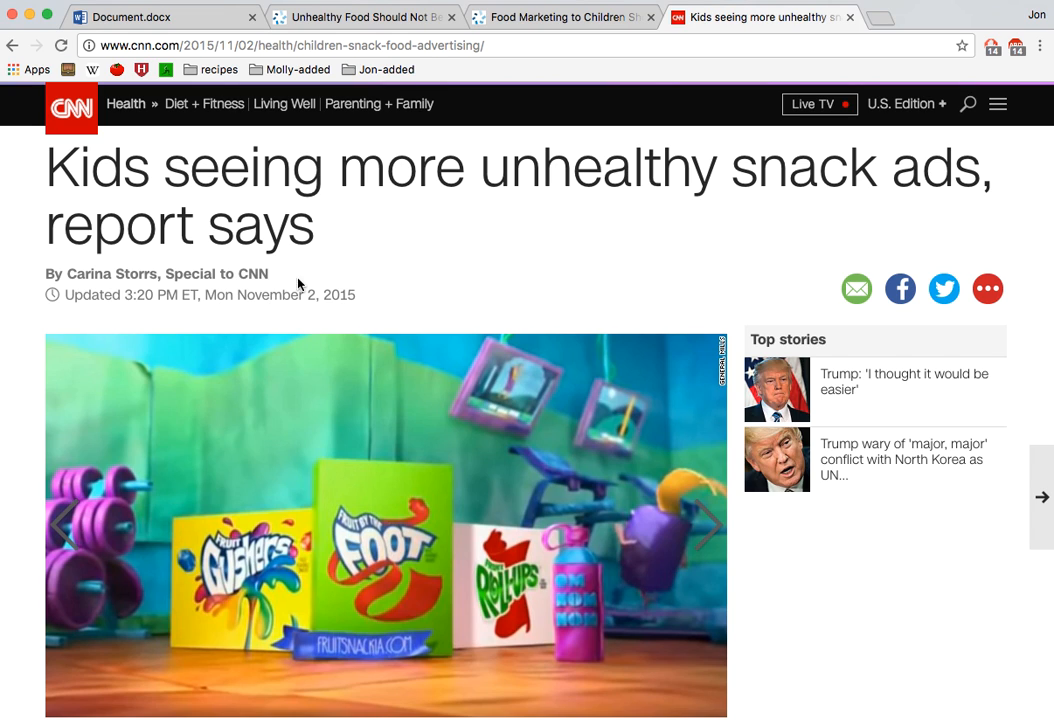
pyautogui.hotkey('ctrl', 'shift', 'Tab')
pyautogui.hotkey('ctrl', 'shift', 'Tab')
pyautogui.hotkey('ctrl', 'shift', 'Tab')
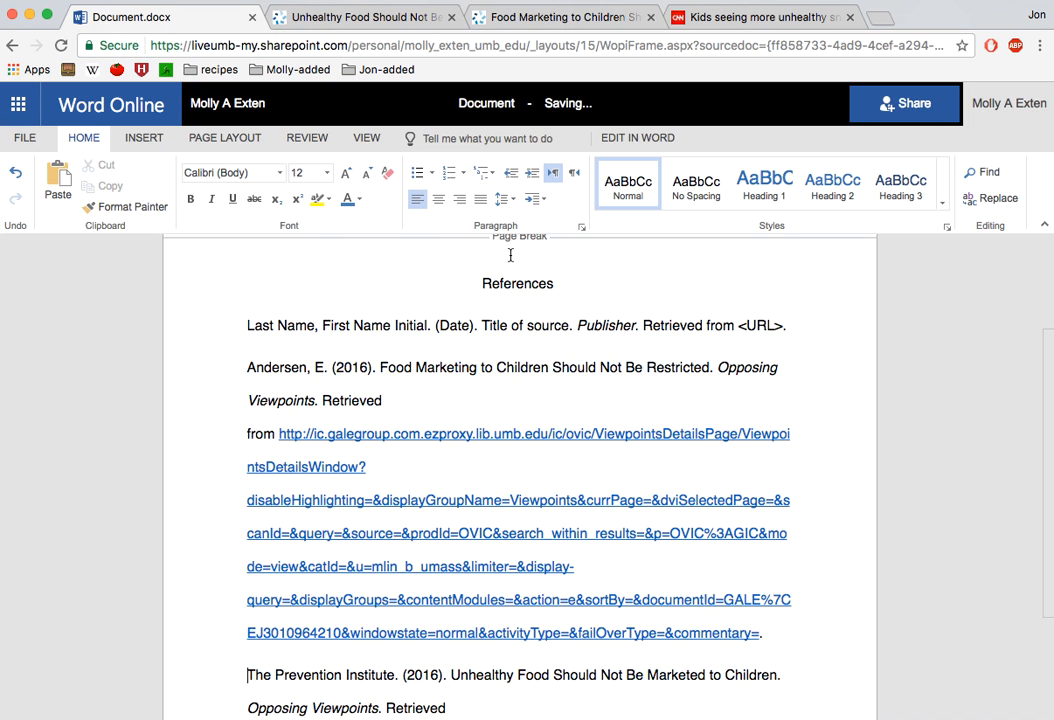
pyautogui.press('Down')
pyautogui.press('Down')
pyautogui.press('Down')
pyautogui.press('Down')
pyautogui.press('Down')
pyautogui.press('Down')
pyautogui.press('Down')
pyautogui.press('Down')
pyautogui.press('Down')
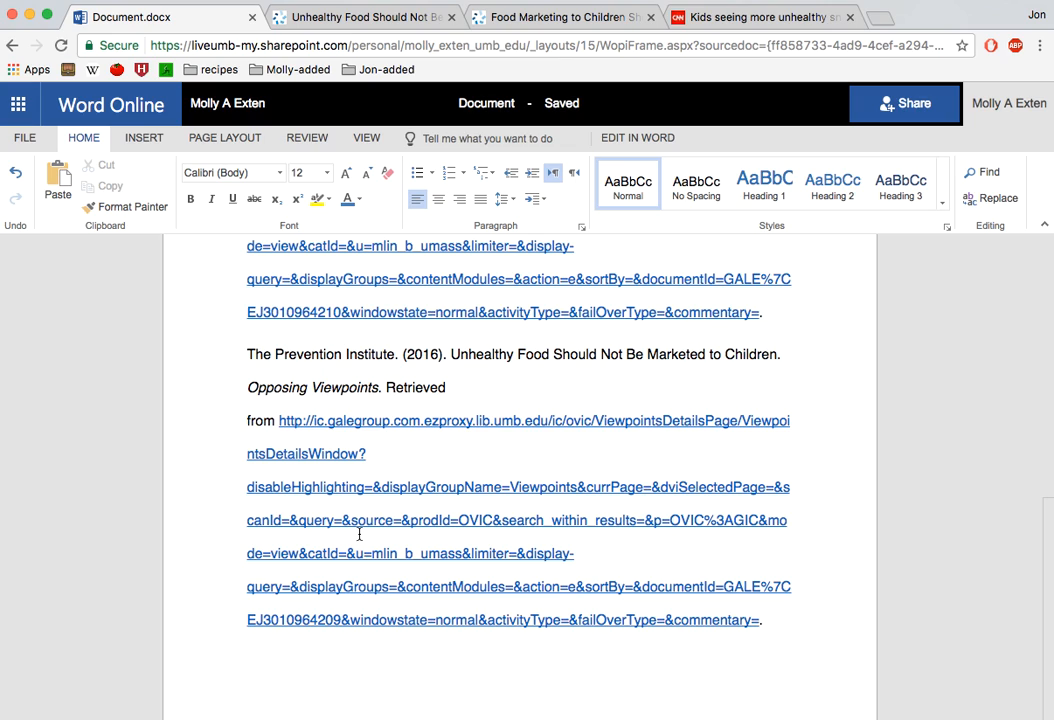
pyautogui.write('So')
pyautogui.press('BackSpace')
pyautogui.write('torrs, C. ')
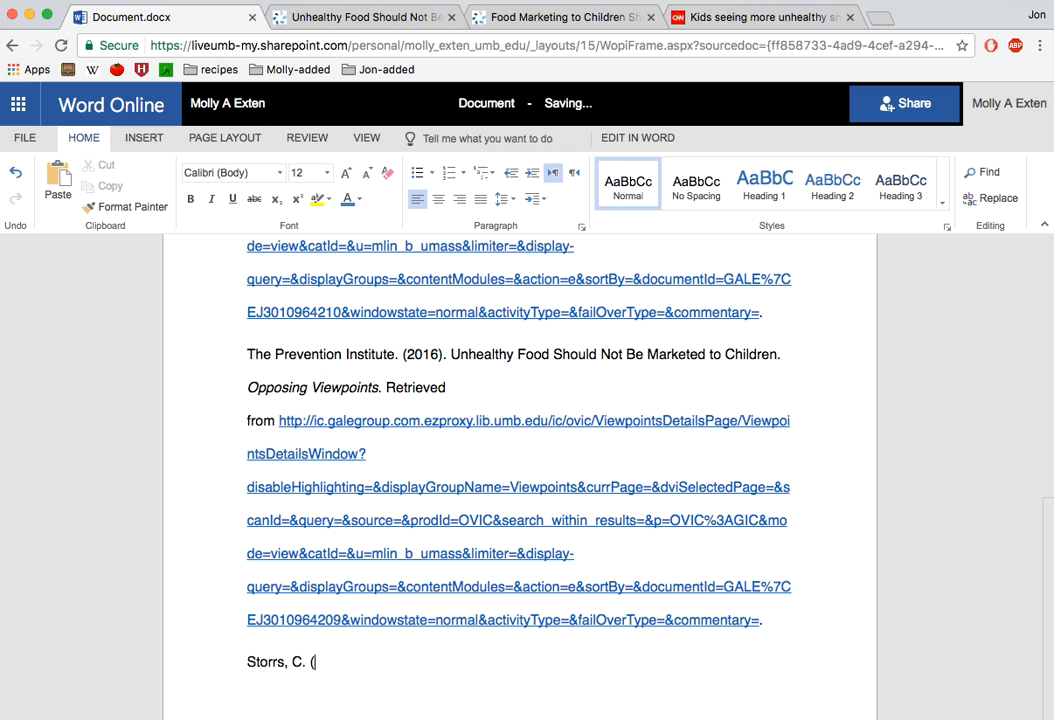
# Add the CNN article's publication date after the author, with the year first, as "(2015, November 2)."
pyautogui.write('(November 2, 2015')
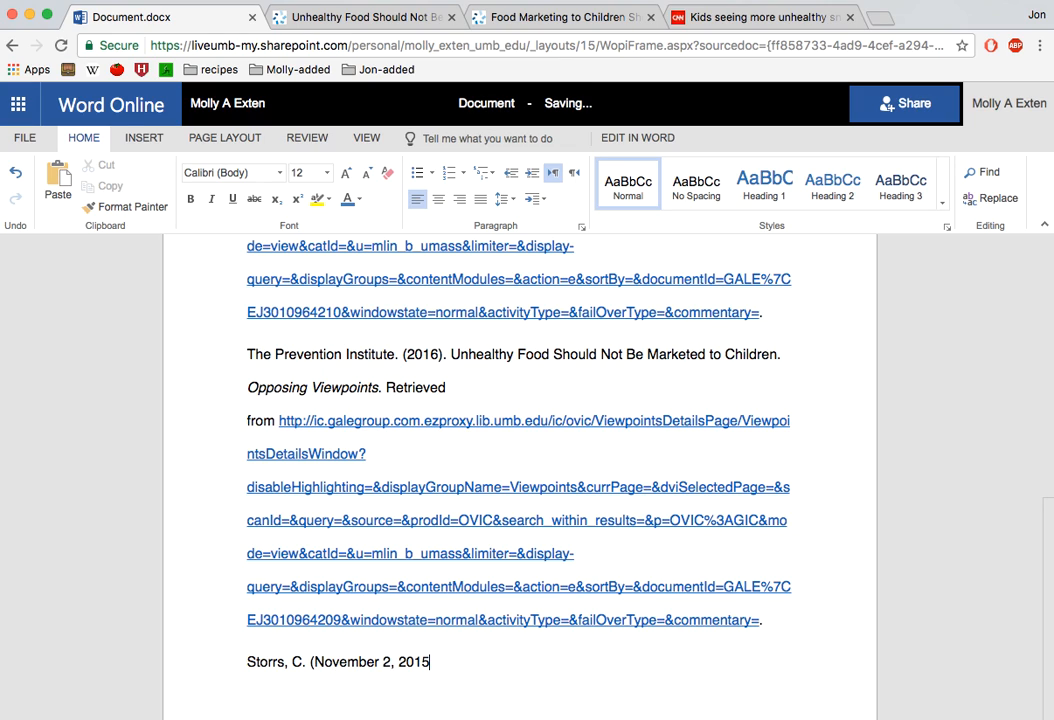
pyautogui.write(').')
pyautogui.press('Left')
pyautogui.press('Left')
pyautogui.press('BackSpace')
pyautogui.press('BackSpace')
pyautogui.press('BackSpace')
pyautogui.press('BackSpace')
pyautogui.press('BackSpace')
pyautogui.press('BackSpace')
pyautogui.write('2015,')
pyautogui.click(439, 662)
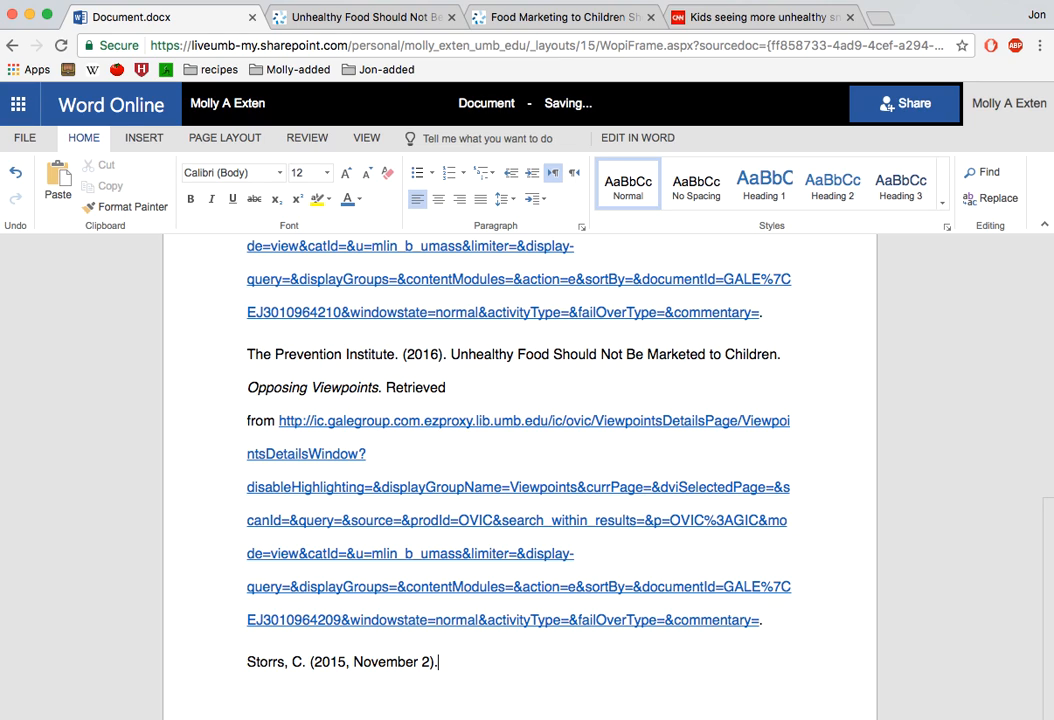
# Add the title "Kids seeing more unhealthy snack ads, report says." after the date
pyautogui.write('Kids seeing mor')
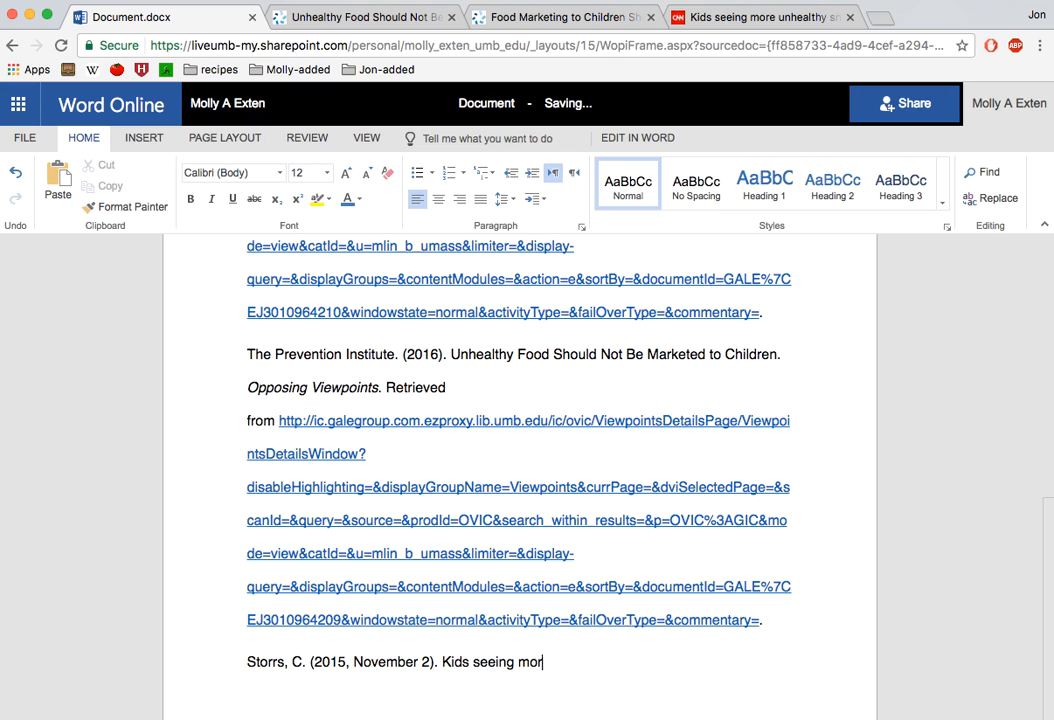
pyautogui.write('e unhealthy snack ad')
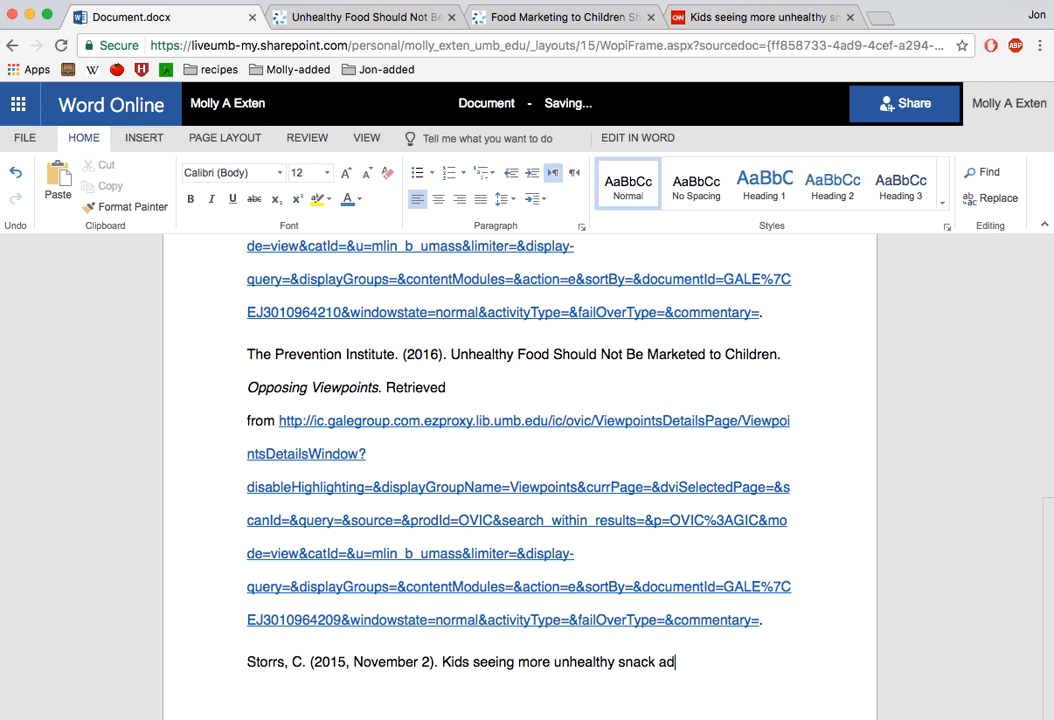
pyautogui.write('s, report says.')
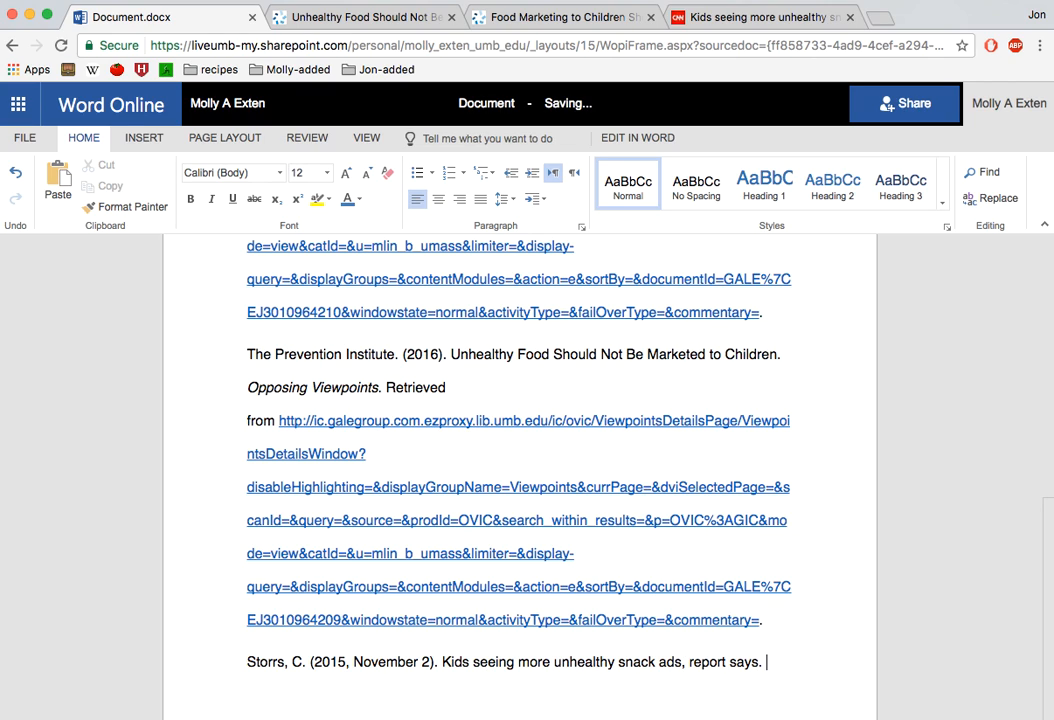
# Add the publisher "CNN" in italics with a period, followed by "Retrieved from" in regular text
pyautogui.hotkey('ctrl', 'i')
pyautogui.write('CNN')
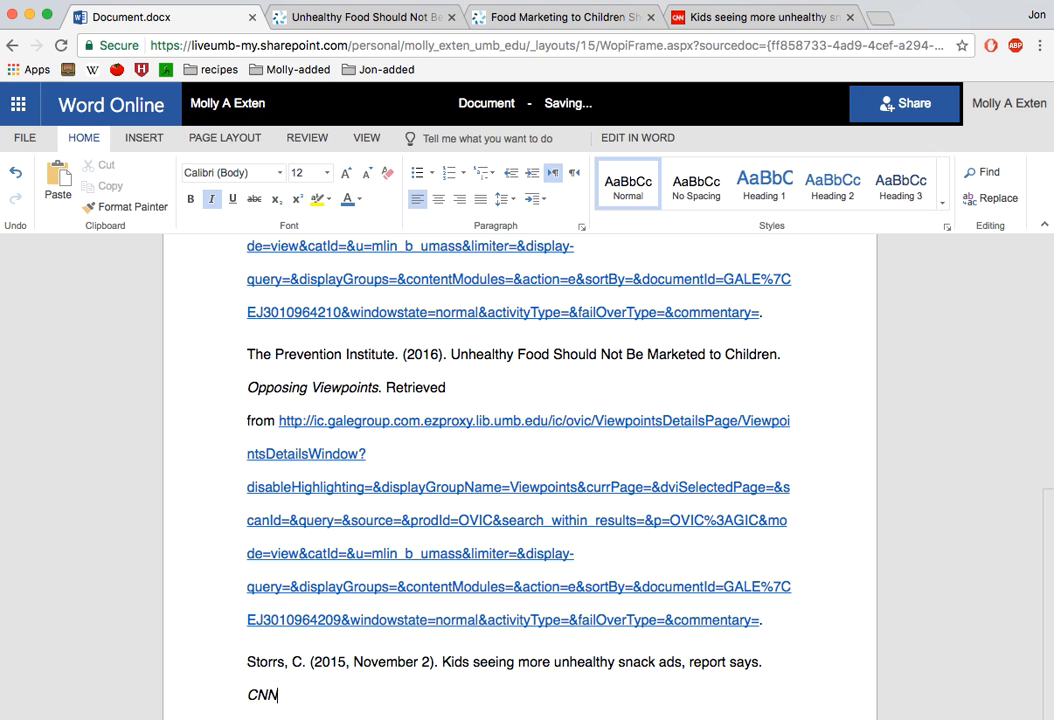
pyautogui.write('. Retrieved from')
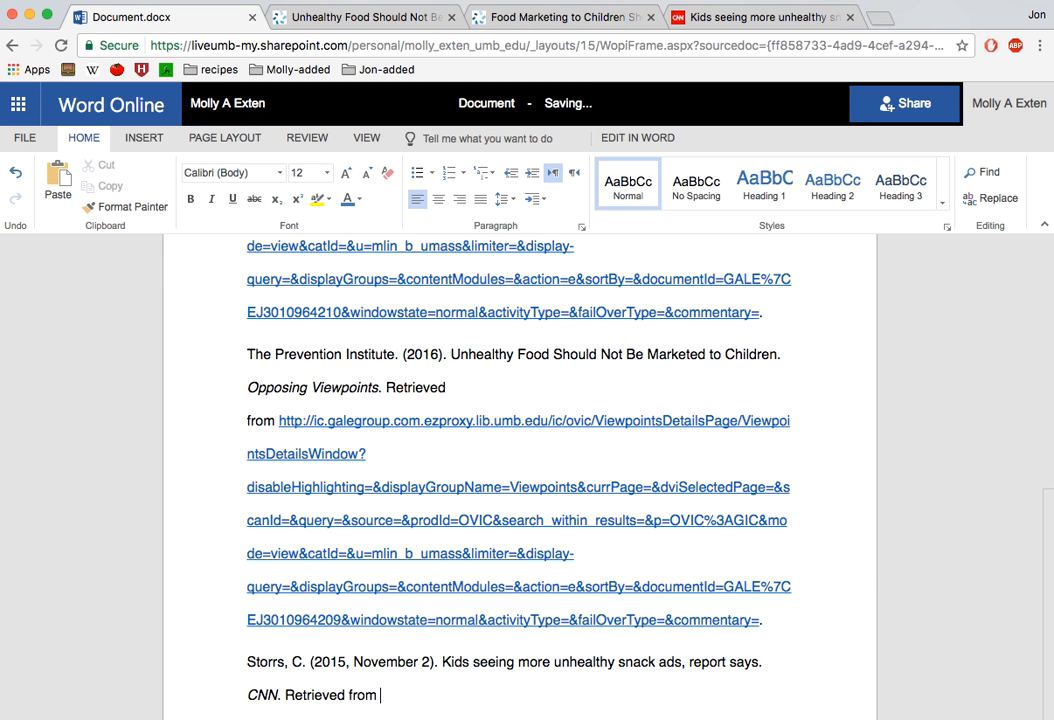
# Copy the CNN article's web address to the end of its entry and close it with a period
pyautogui.hotkey('ctrl', 'Tab')
pyautogui.hotkey('ctrl', 'Tab')
pyautogui.hotkey('ctrl', 'Tab')
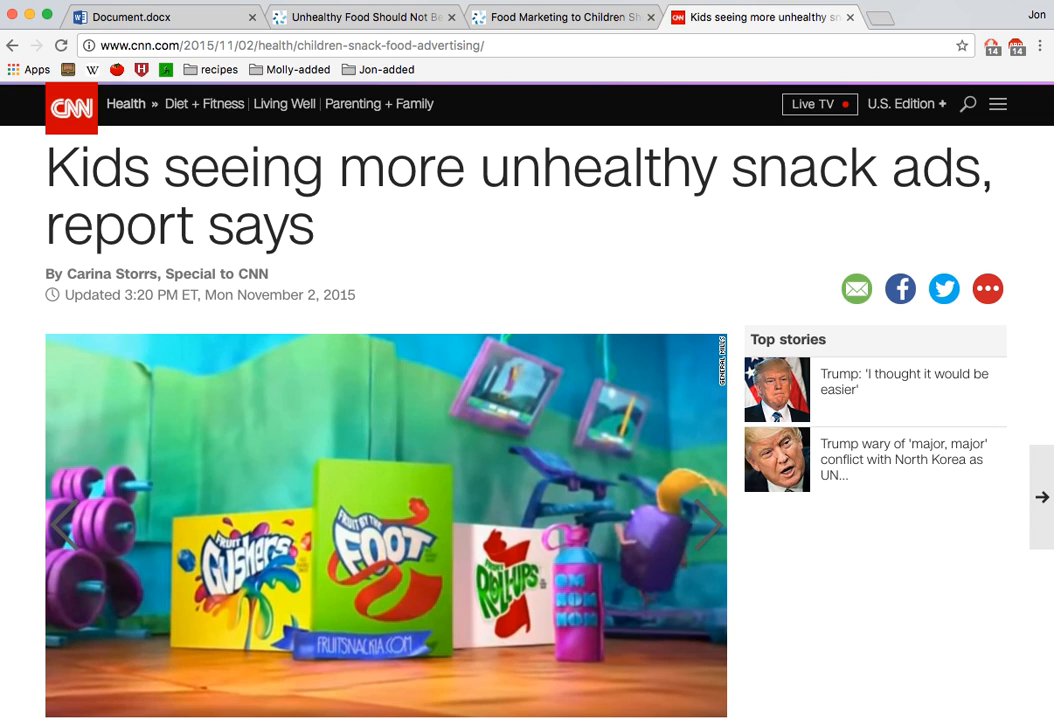
pyautogui.press('super+l')
pyautogui.press('super+c')
pyautogui.hotkey('ctrl', 'Tab')
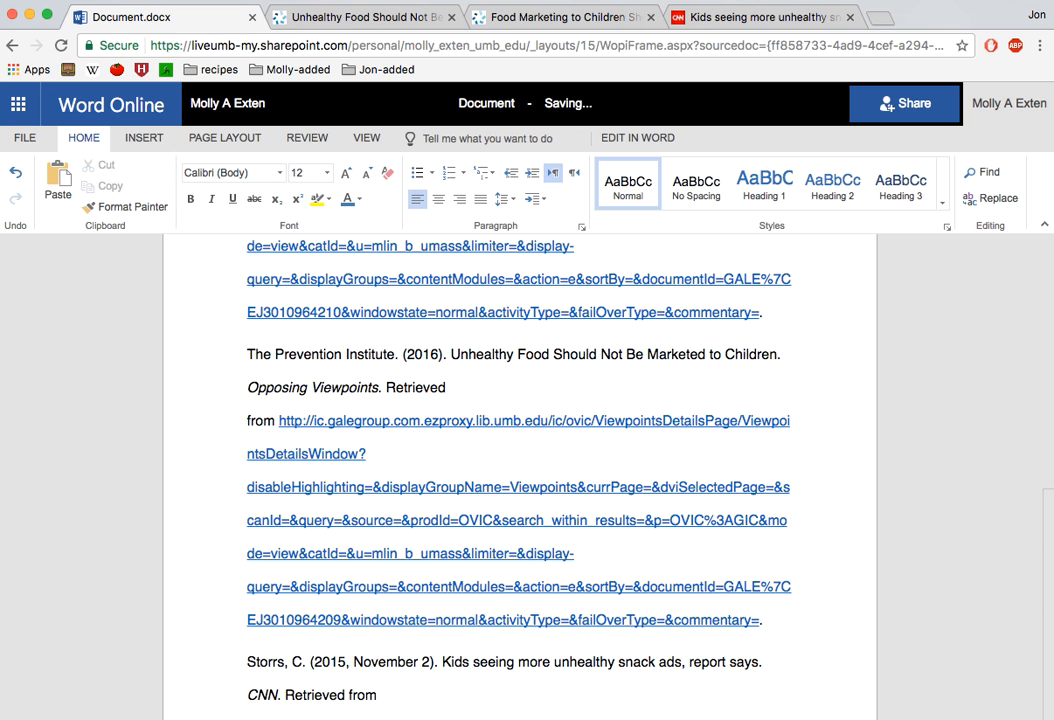
pyautogui.press('super+v')
pyautogui.write('.')
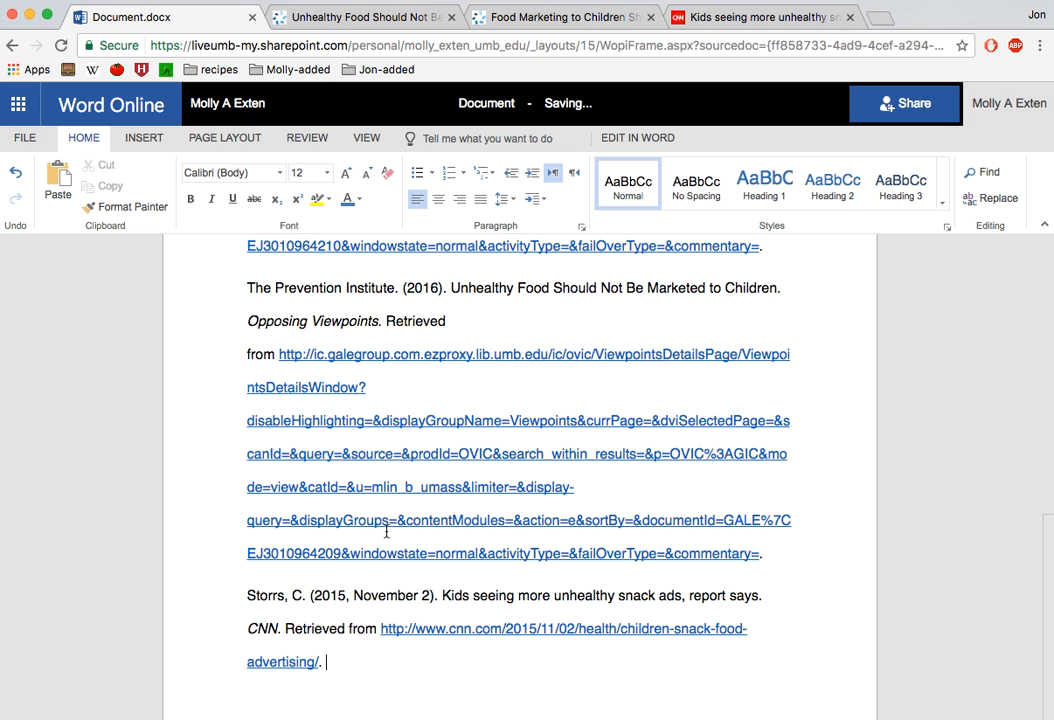
# Delete the citation template line, including its empty paragraph, beneath the References heading
pyautogui.scroll(10, 386, 533)
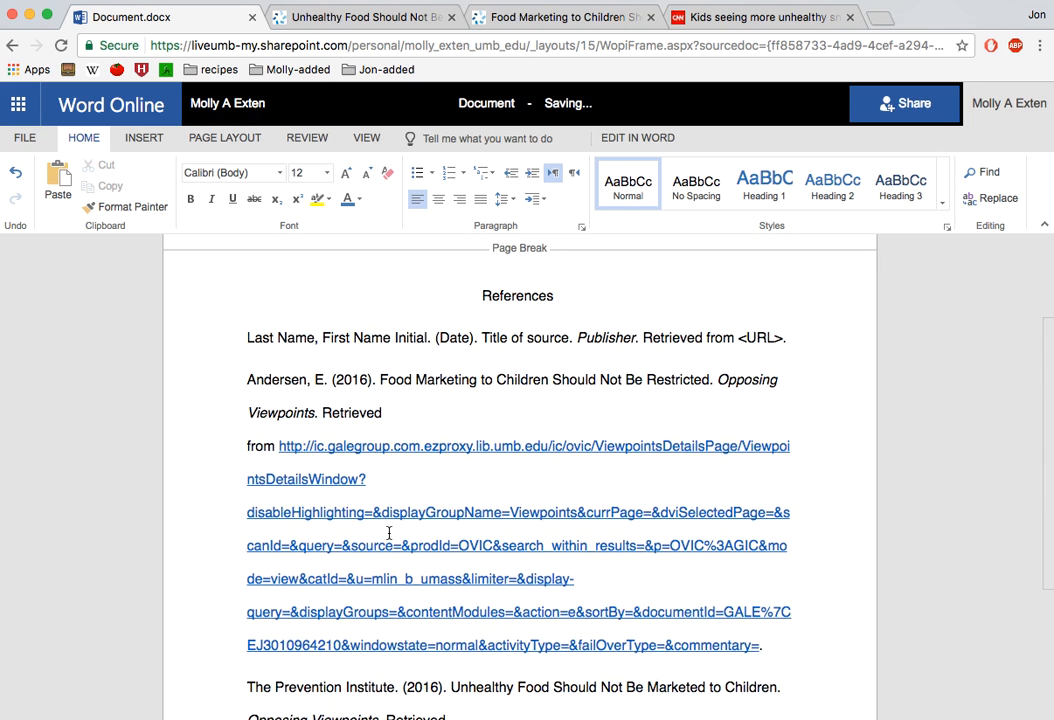
pyautogui.scroll(2, 389, 533)
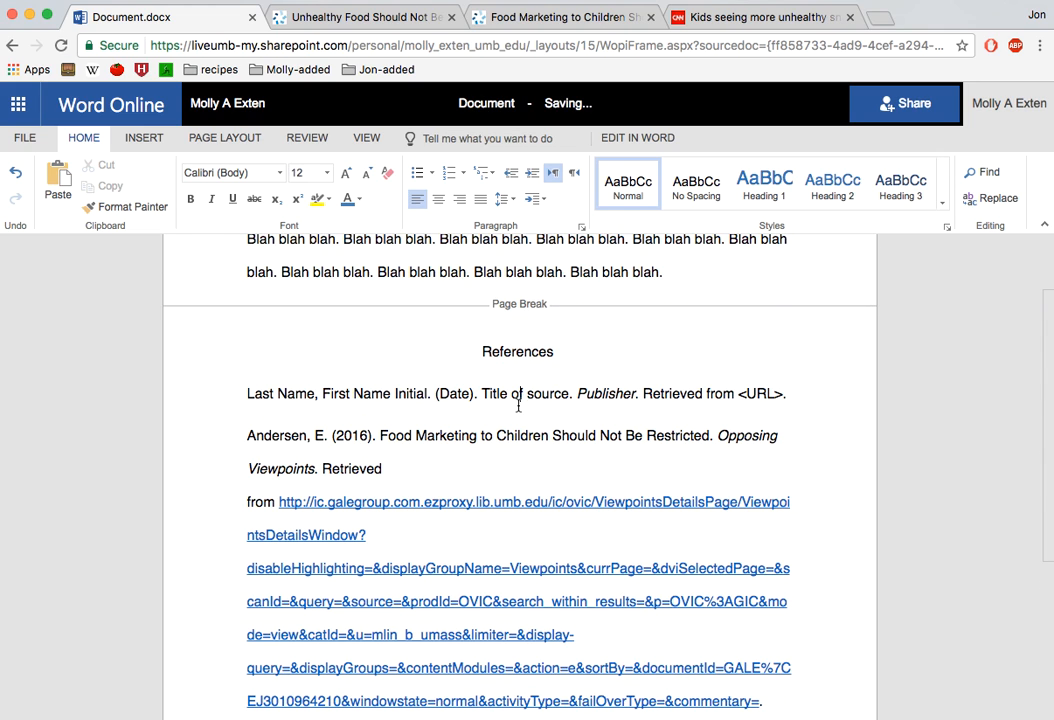
pyautogui.hotkey('shift', 'Home')
pyautogui.press('BackSpace')
pyautogui.press('BackSpace')
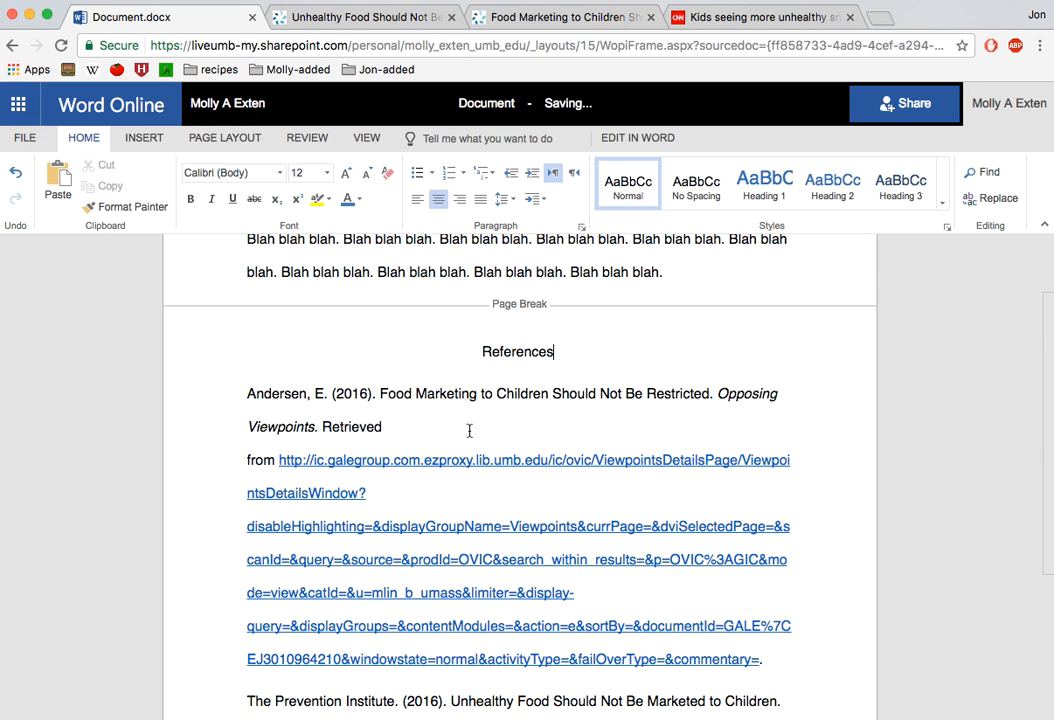
# Apply a hanging indent to all three reference entries and review the formatted list
pyautogui.moveTo(247, 393); pyautogui.dragTo(480, 701)
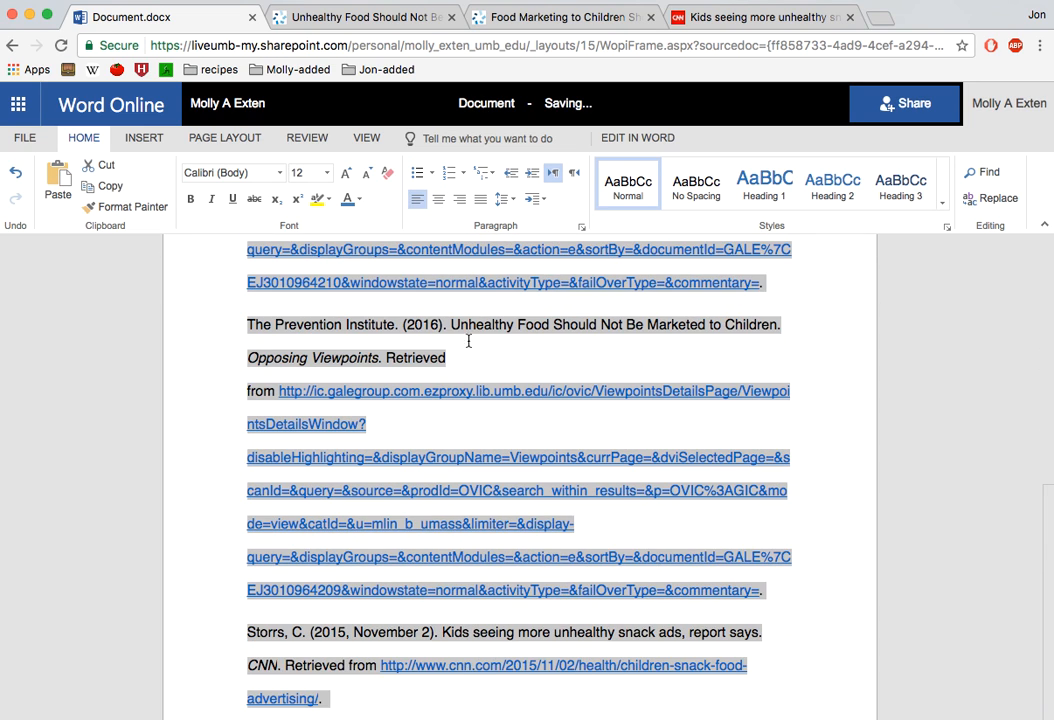
pyautogui.scroll(5, 403, 401)
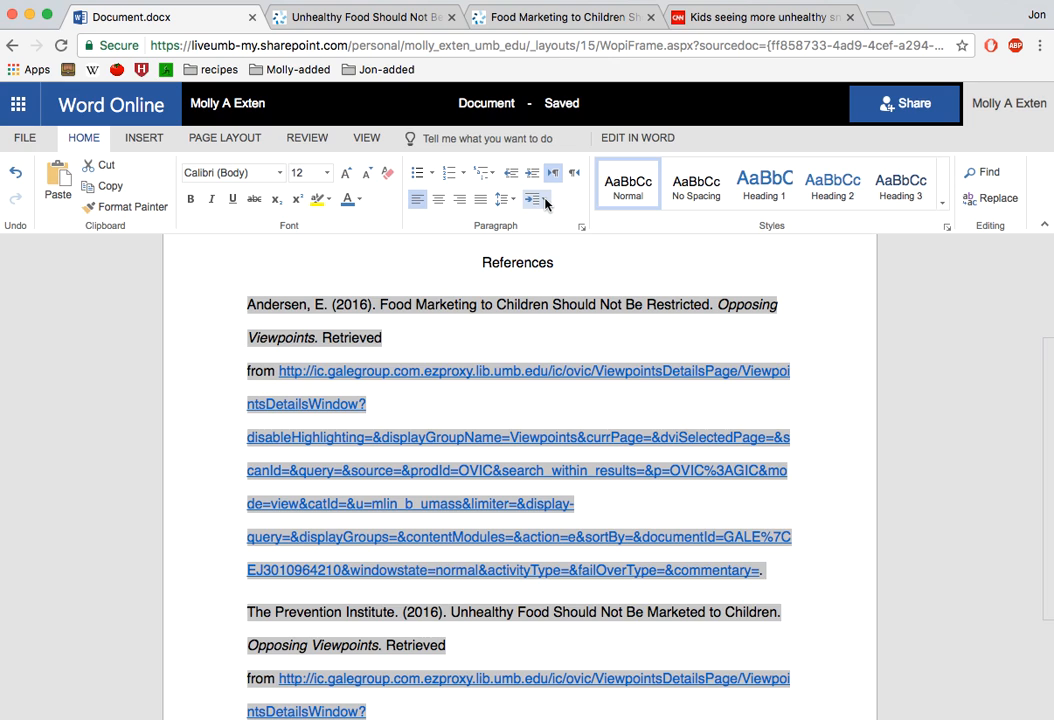
pyautogui.click(544, 201)
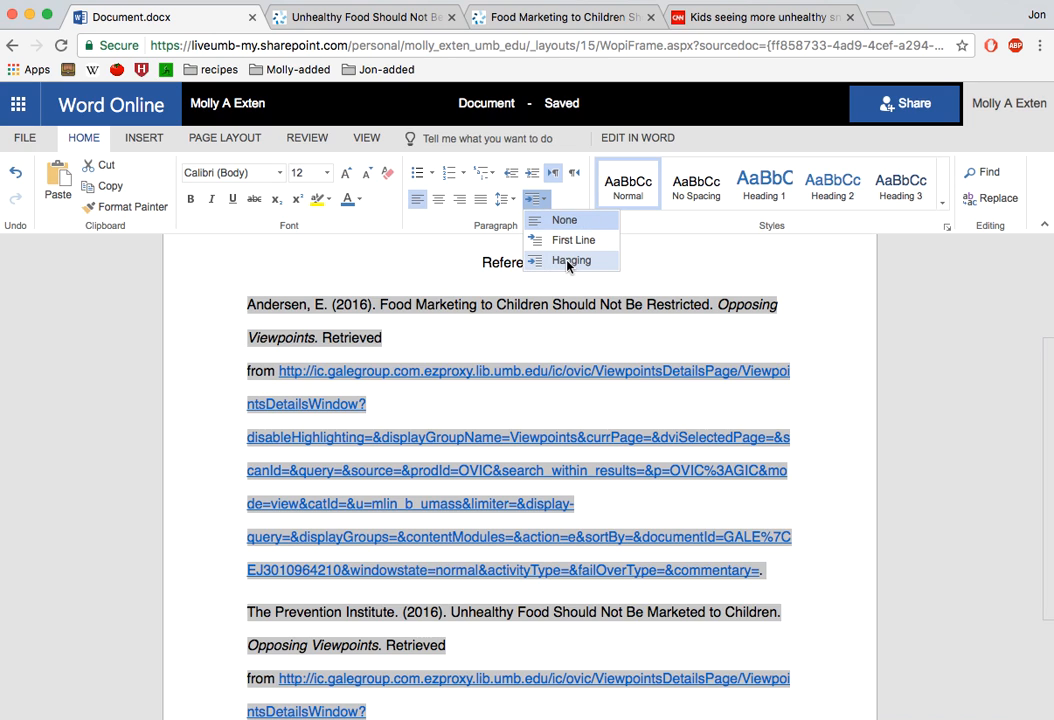
pyautogui.click(570, 261)
pyautogui.click(445, 338)
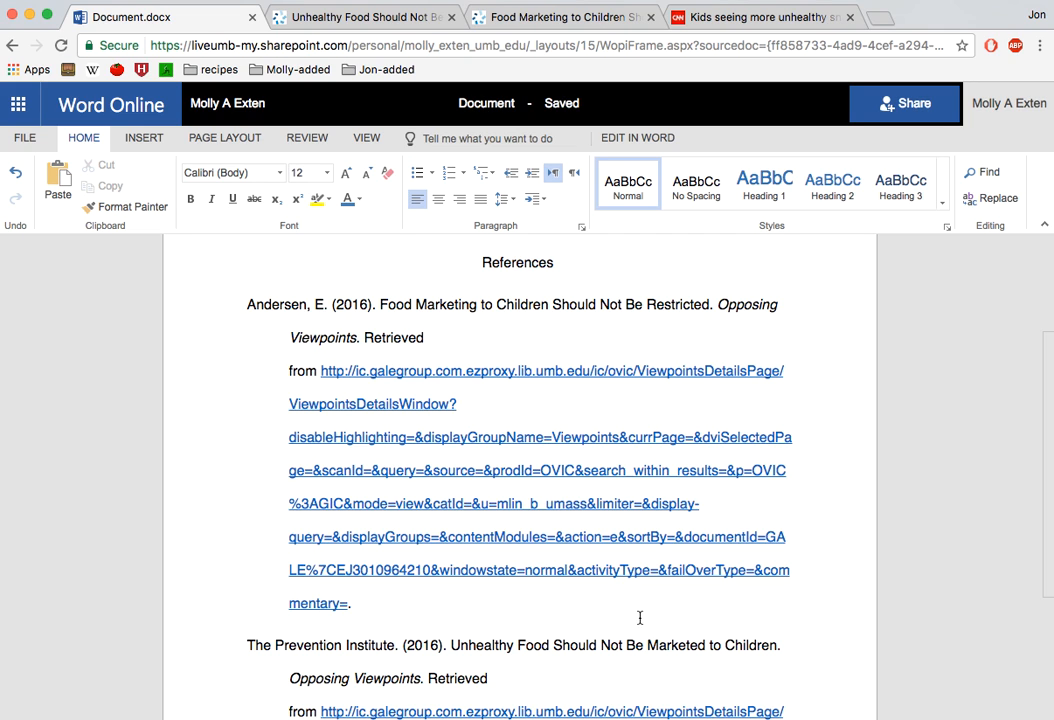
pyautogui.scroll(-6, 602, 600)
pyautogui.scroll(6, 603, 600)
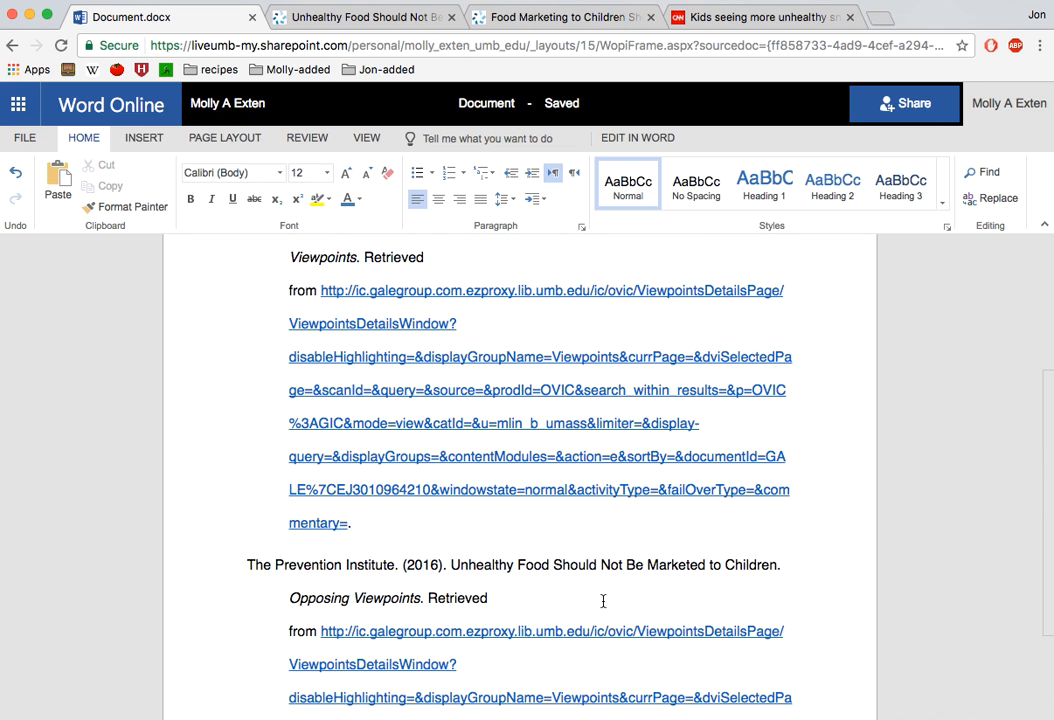